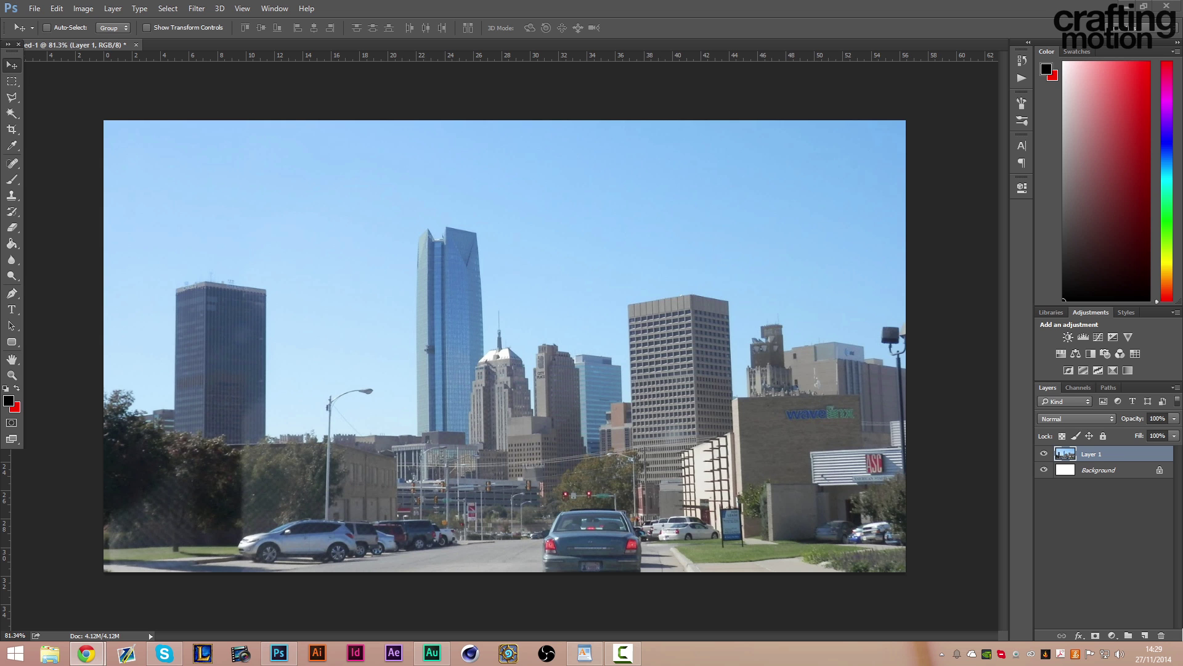
Search Windows for "adobe" and launch Adobe Photoshop CC 2014
{"action": "left_click", "coordinate": [13, 655]}
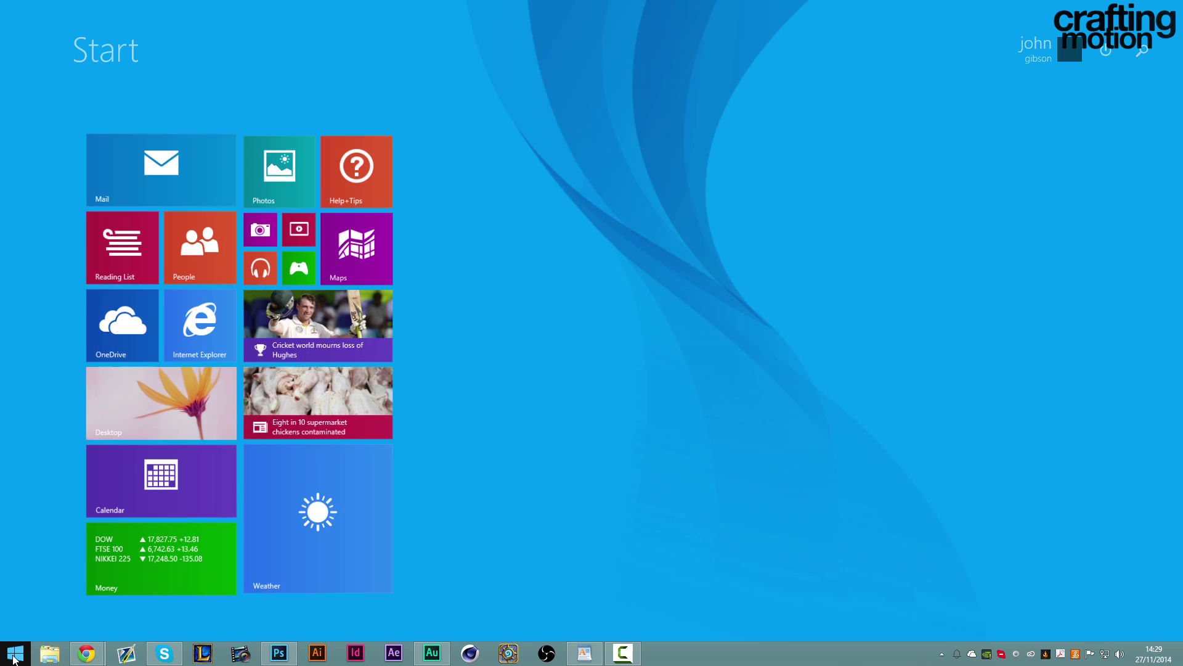
{"action": "type", "text": "ado"}
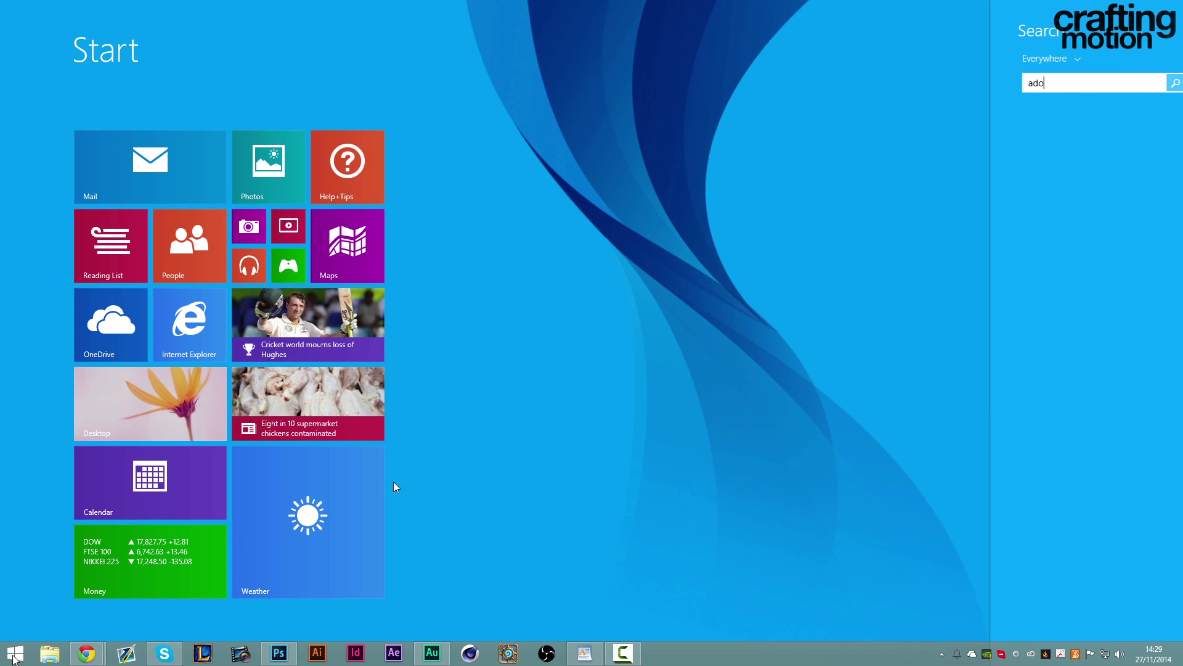
{"action": "type", "text": "be"}
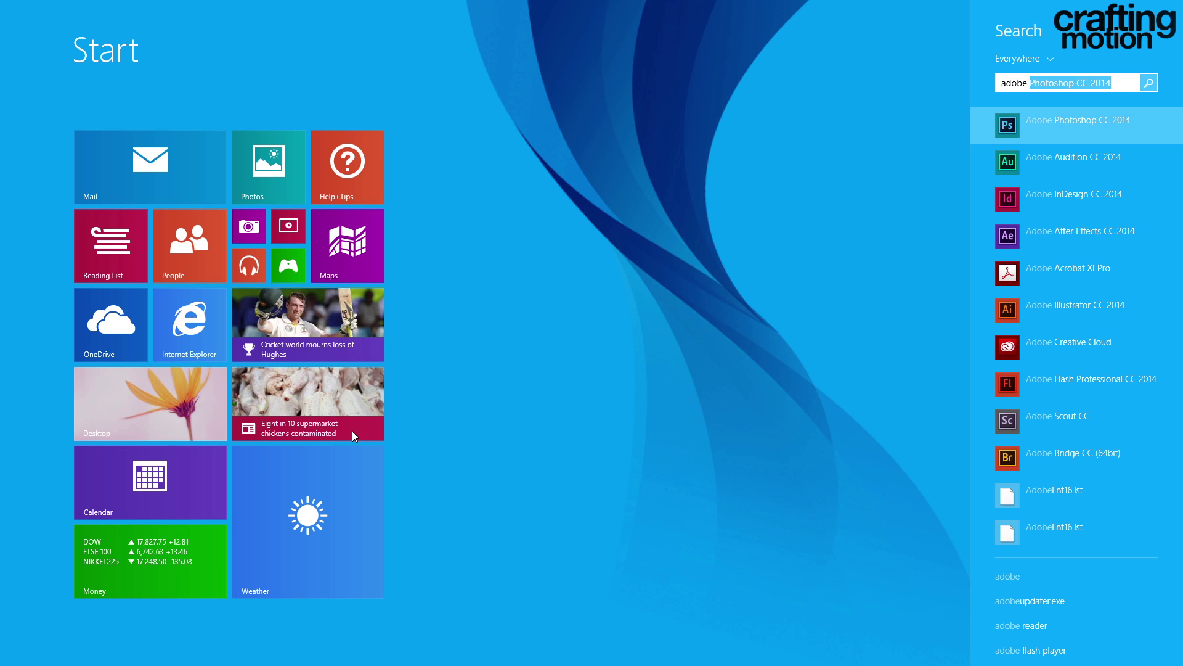
{"action": "key", "text": "Return"}
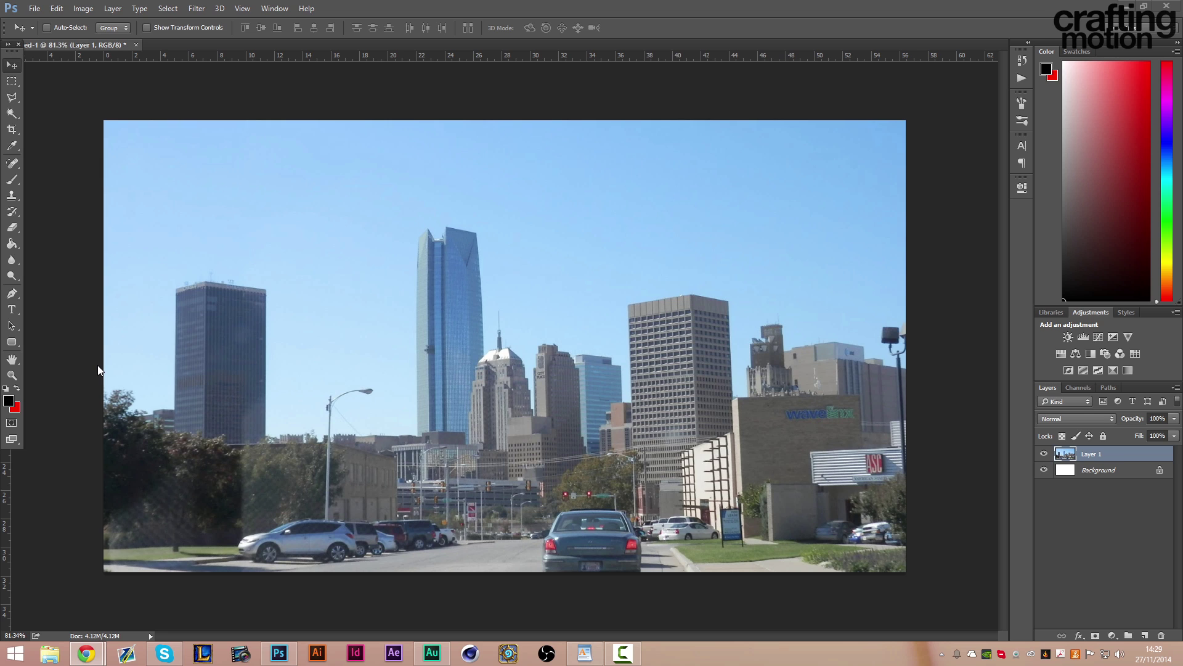
{"action": "left_click", "coordinate": [12, 66]}
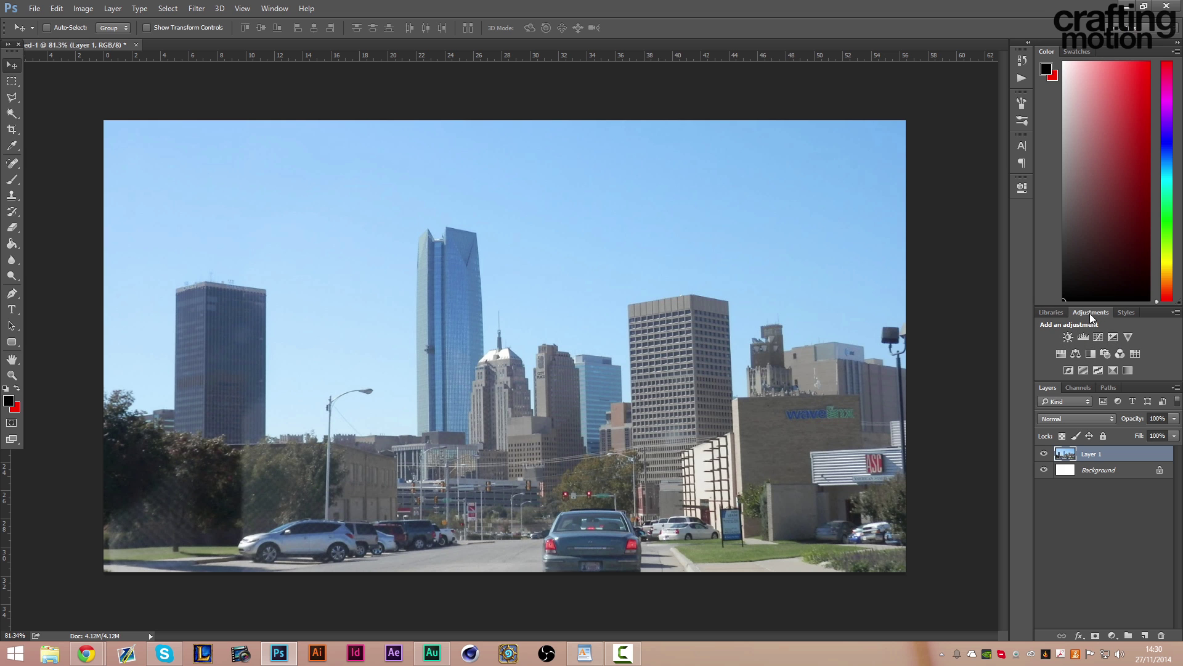
Add a Curves adjustment layer above the city photo and shape an S-curve, raising the highlights and lowering the shadows
{"action": "left_click", "coordinate": [1098, 337]}
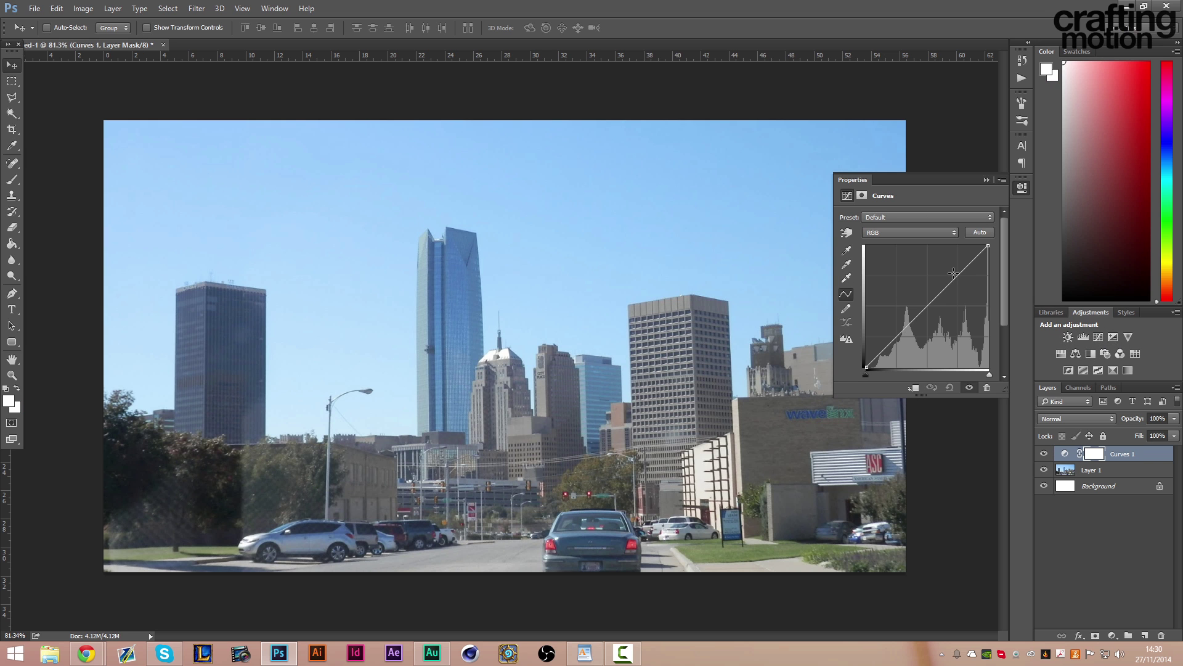
{"action": "left_click_drag", "start_coordinate": [954, 275], "coordinate": [954, 265]}
{"action": "left_click_drag", "start_coordinate": [890, 342], "coordinate": [898, 352]}
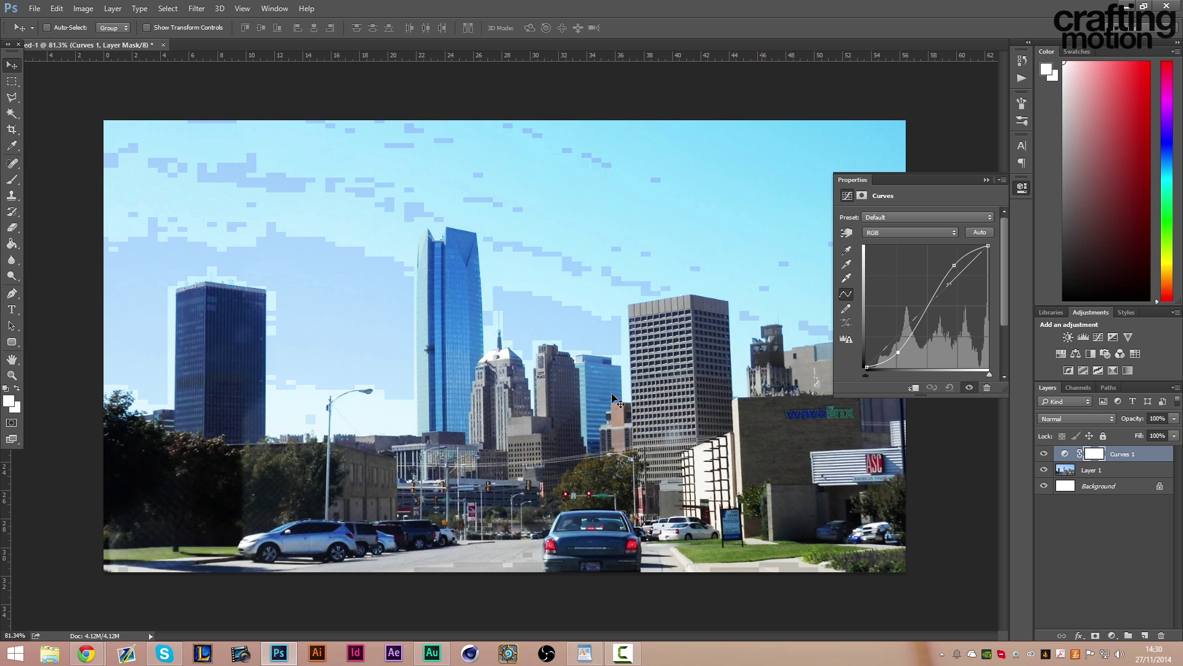
{"action": "left_click", "coordinate": [987, 180]}
{"action": "left_click", "coordinate": [1021, 188]}
Add a Hue/Saturation adjustment layer with Colorize enabled and reduce its fill to 53%
{"action": "left_click", "coordinate": [1063, 355]}
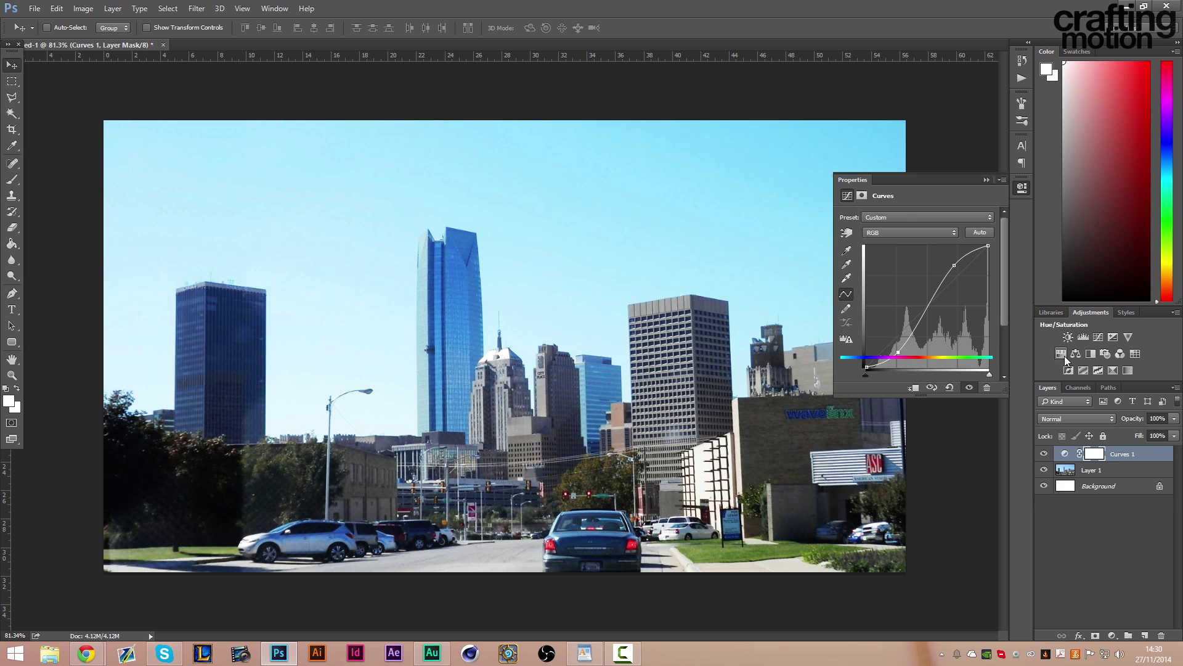
{"action": "left_click", "coordinate": [899, 331]}
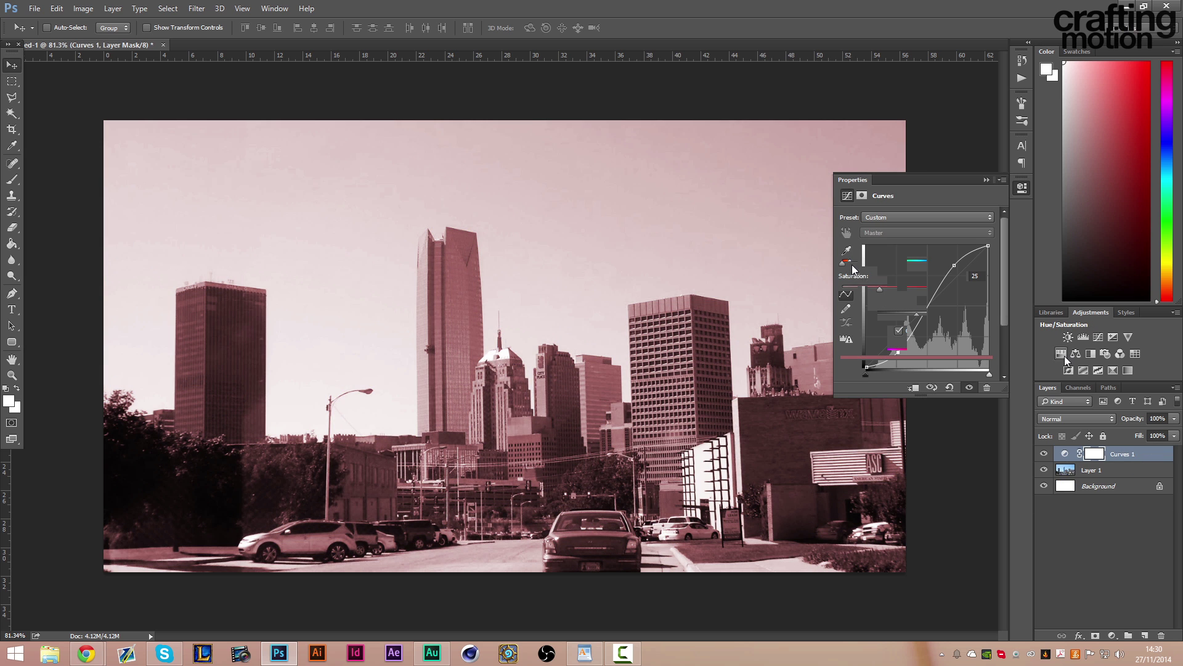
{"action": "left_click", "coordinate": [1174, 436]}
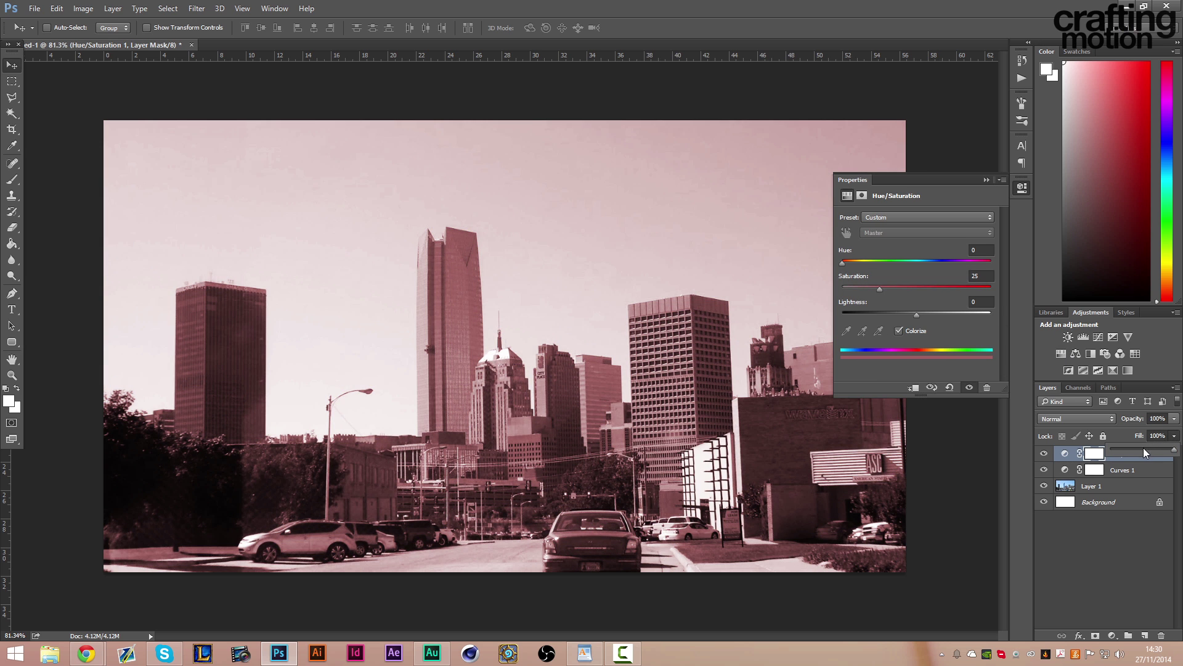
{"action": "left_click_drag", "start_coordinate": [1144, 447], "coordinate": [1145, 449]}
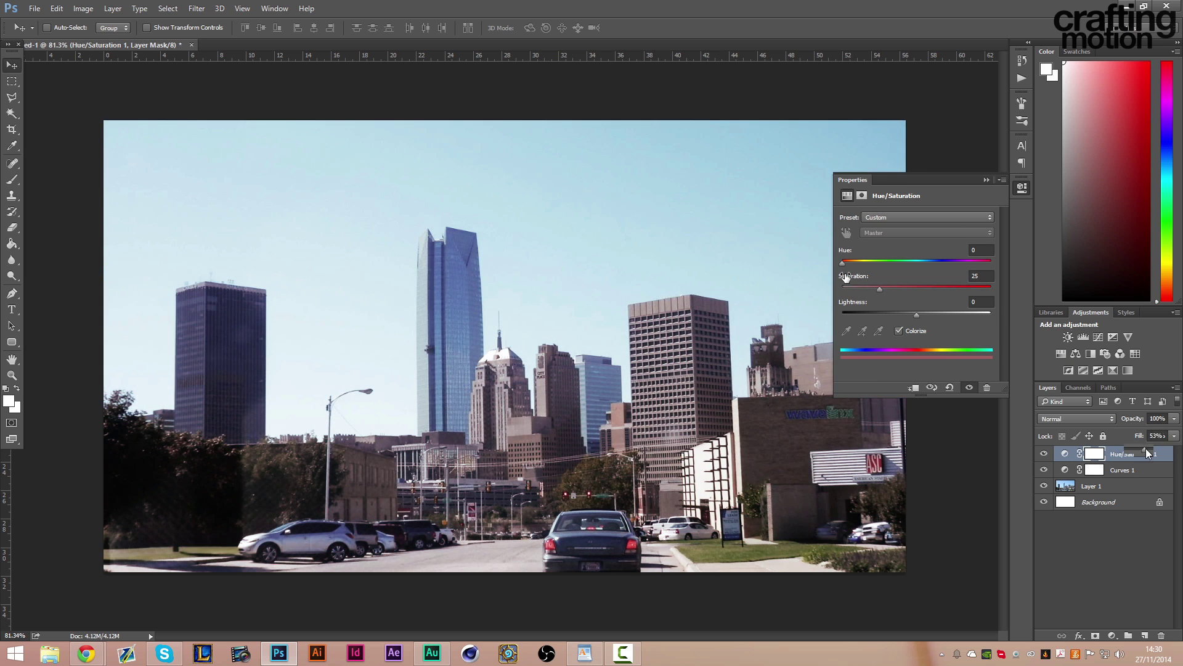
Steepen the S-curve of the Curves 1 adjustment and compare the image with and without the Hue/Saturation layer
{"action": "left_click", "coordinate": [1089, 474]}
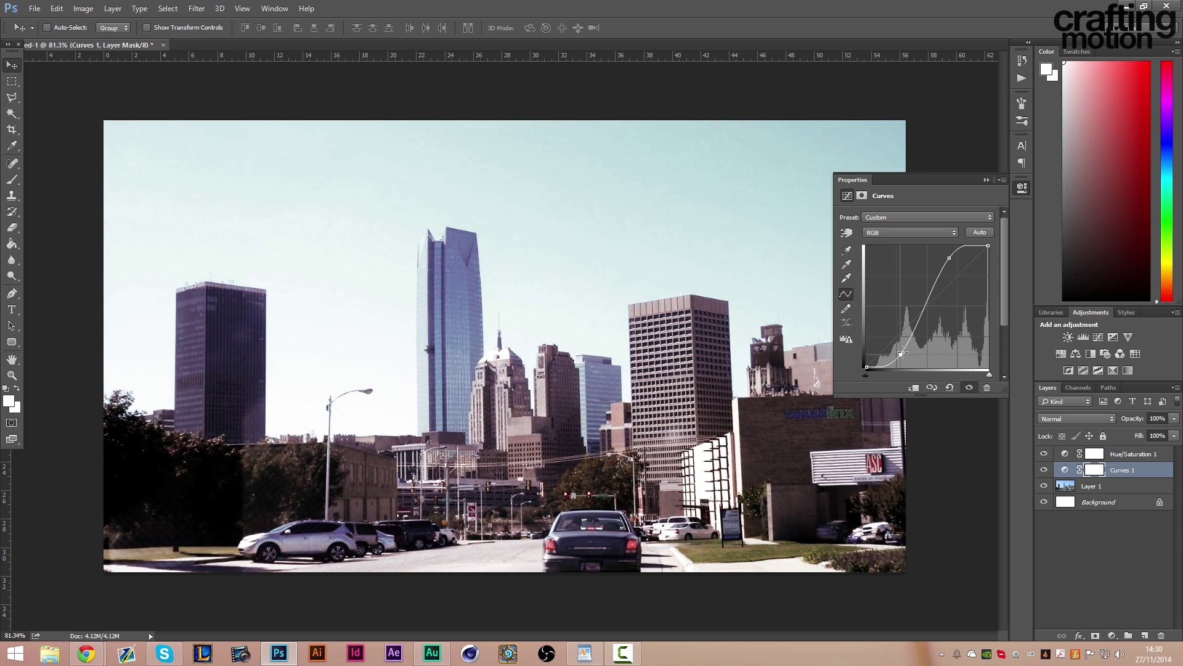
{"action": "left_click", "coordinate": [986, 180]}
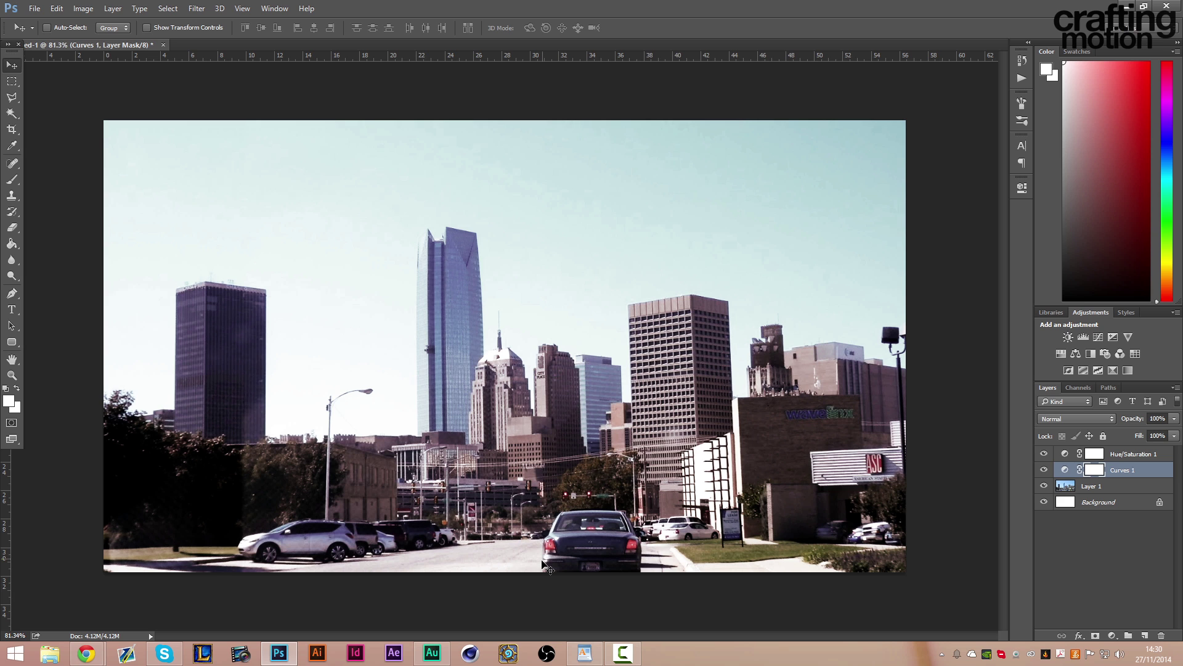
{"action": "left_click", "coordinate": [1044, 454]}
{"action": "left_click", "coordinate": [1044, 454]}
Delete the city photo layer, Layer 1, keeping the two adjustment layers and the Background
{"action": "left_click", "coordinate": [1092, 488]}
{"action": "left_click", "coordinate": [1098, 469]}
{"action": "key", "text": "alt+bracketleft"}
{"action": "key", "text": "alt+bracketright"}
{"action": "key", "text": "alt+bracketleft"}
{"action": "key", "text": "Delete"}
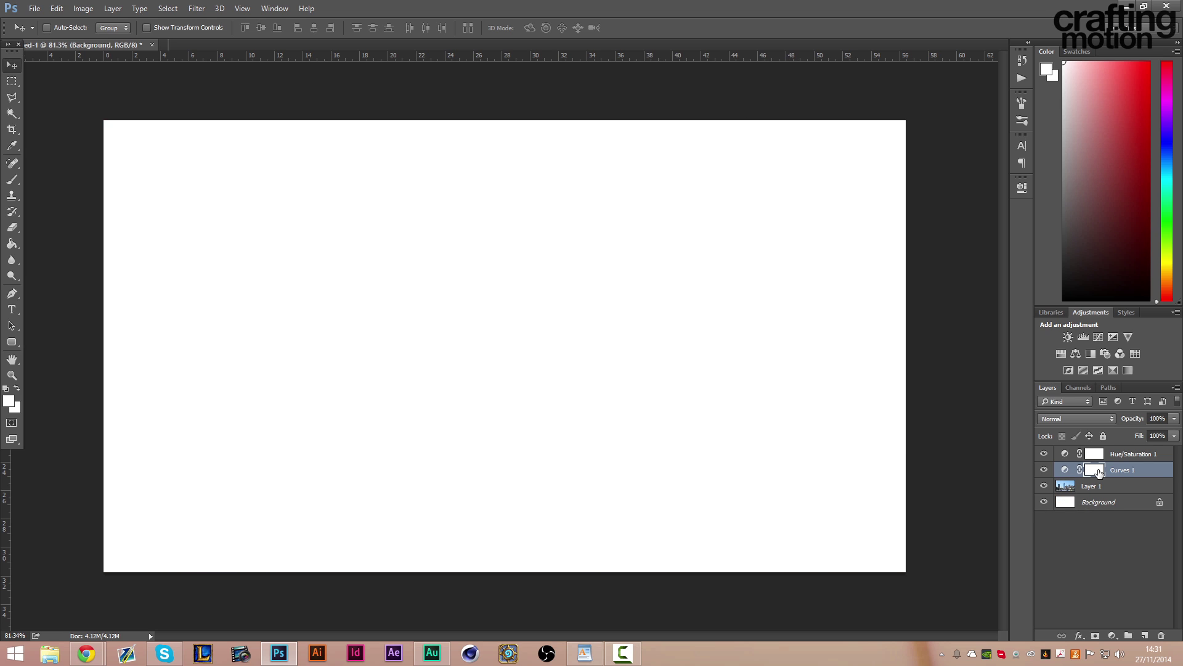
Group the Hue/Saturation 1 and Curves 1 adjustment layers together
{"action": "left_click", "coordinate": [1122, 454]}
{"action": "left_click", "coordinate": [1123, 484]}
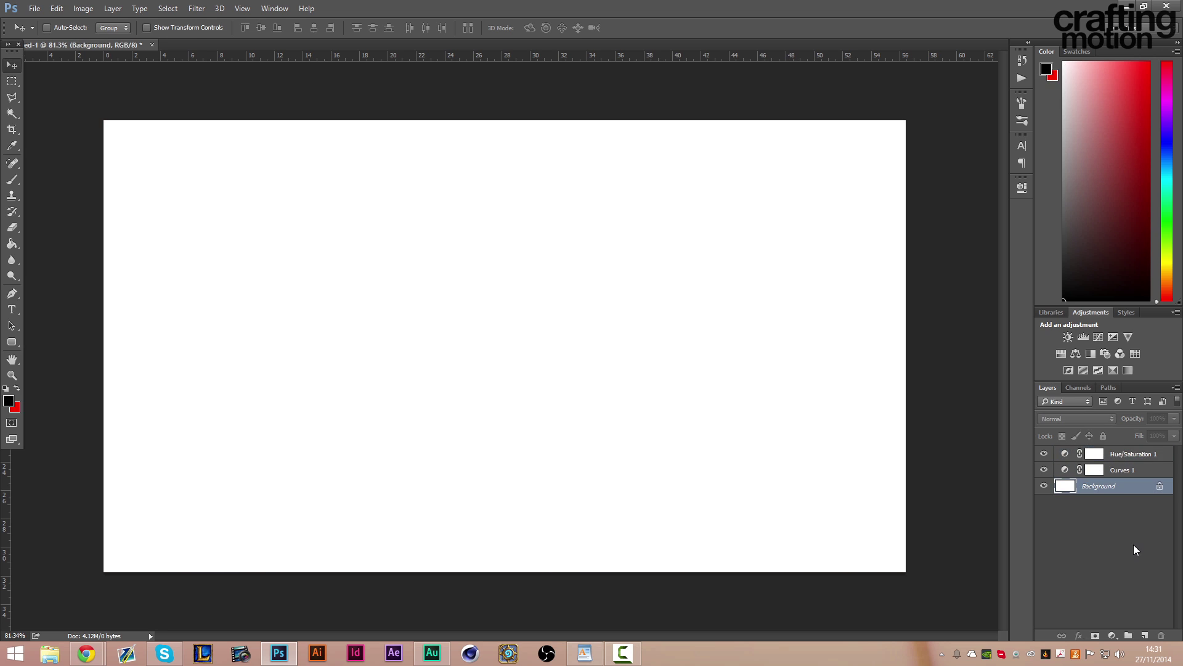
{"action": "left_click", "coordinate": [1123, 470], "text": "shift"}
{"action": "left_click", "coordinate": [1129, 637]}
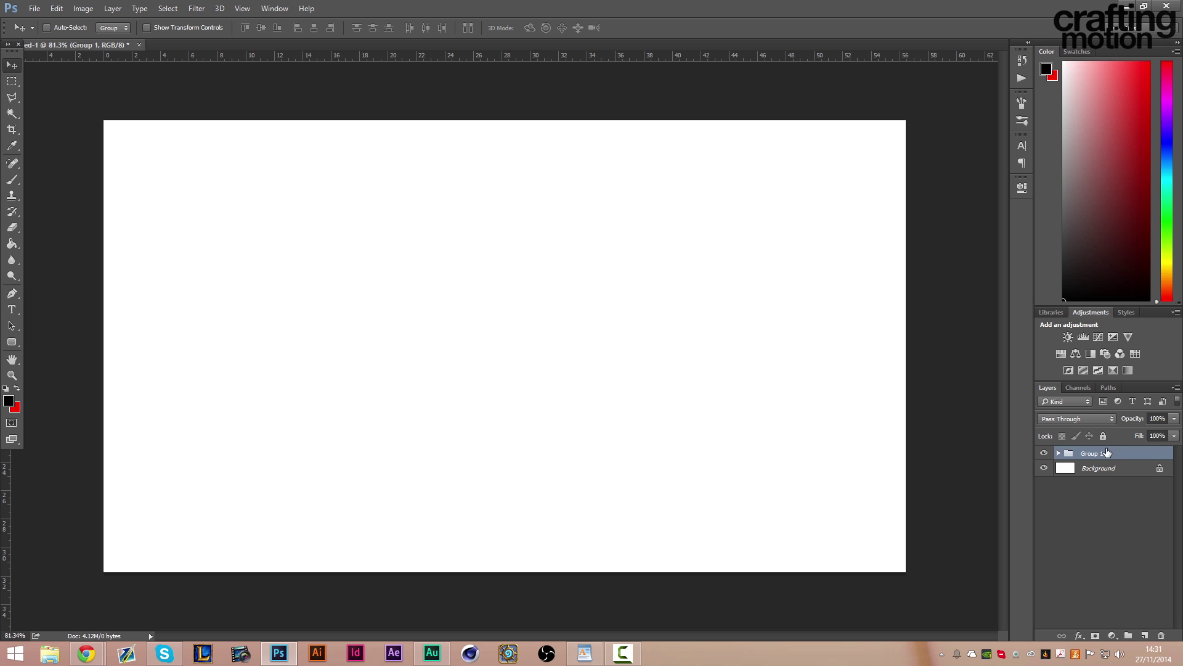
{"action": "key", "text": "ctrl+z"}
{"action": "key", "text": "ctrl+z"}
{"action": "left_click", "coordinate": [56, 8]}
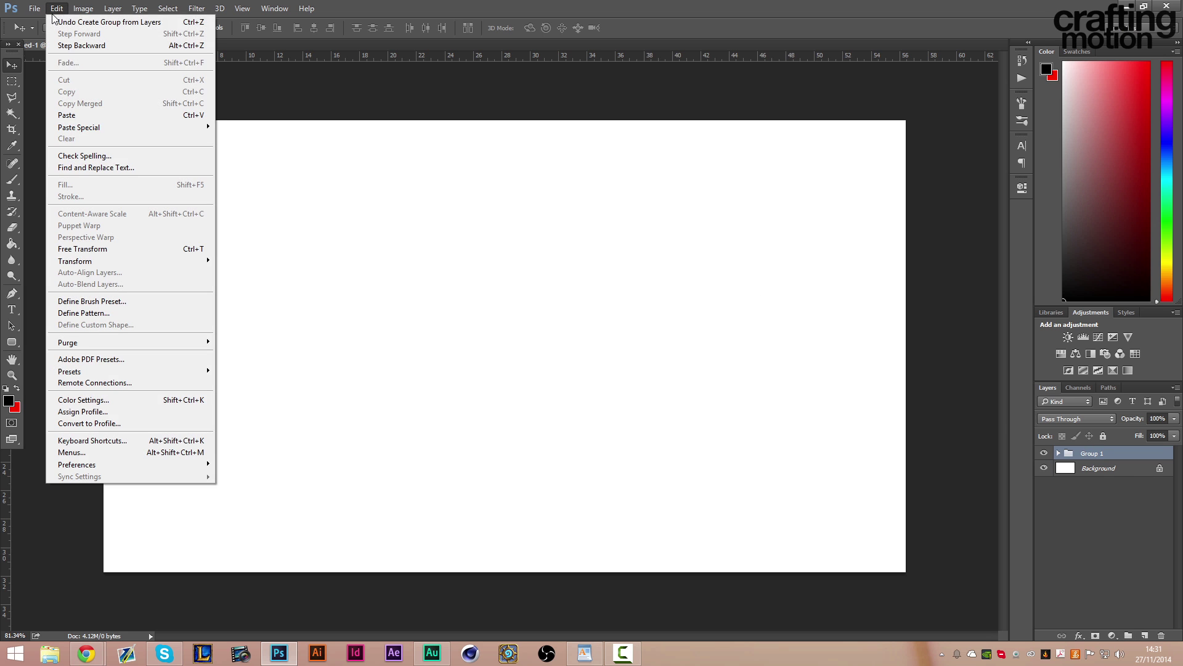
{"action": "mouse_move", "coordinate": [36, 9]}
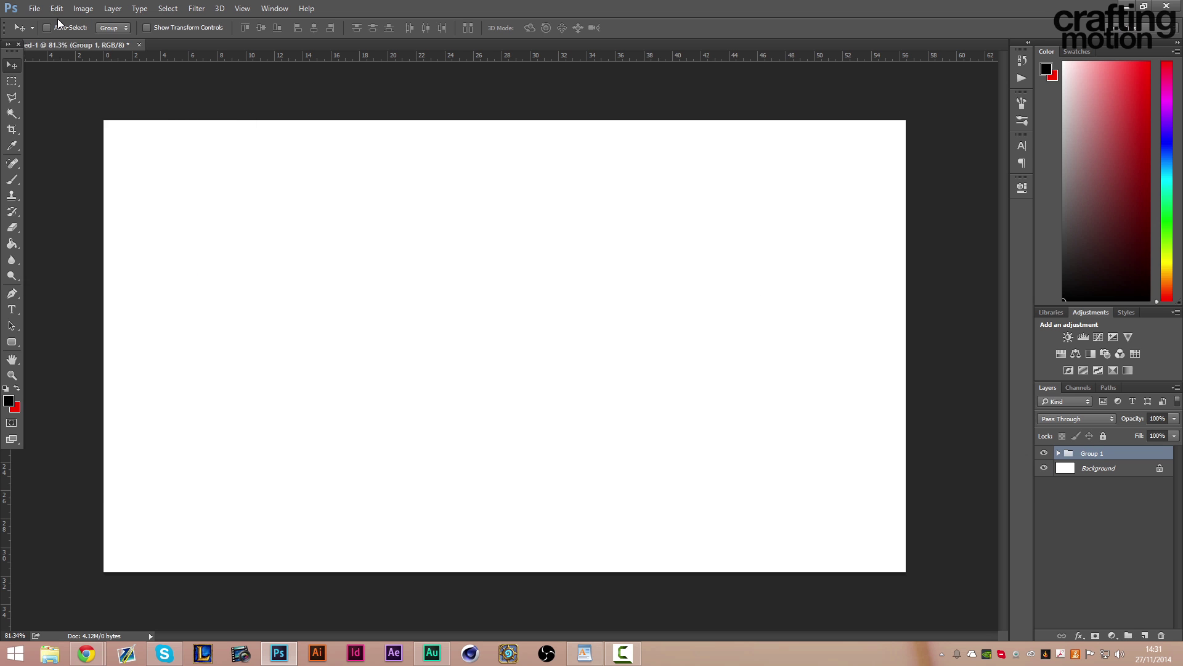
{"action": "mouse_move", "coordinate": [168, 278]}
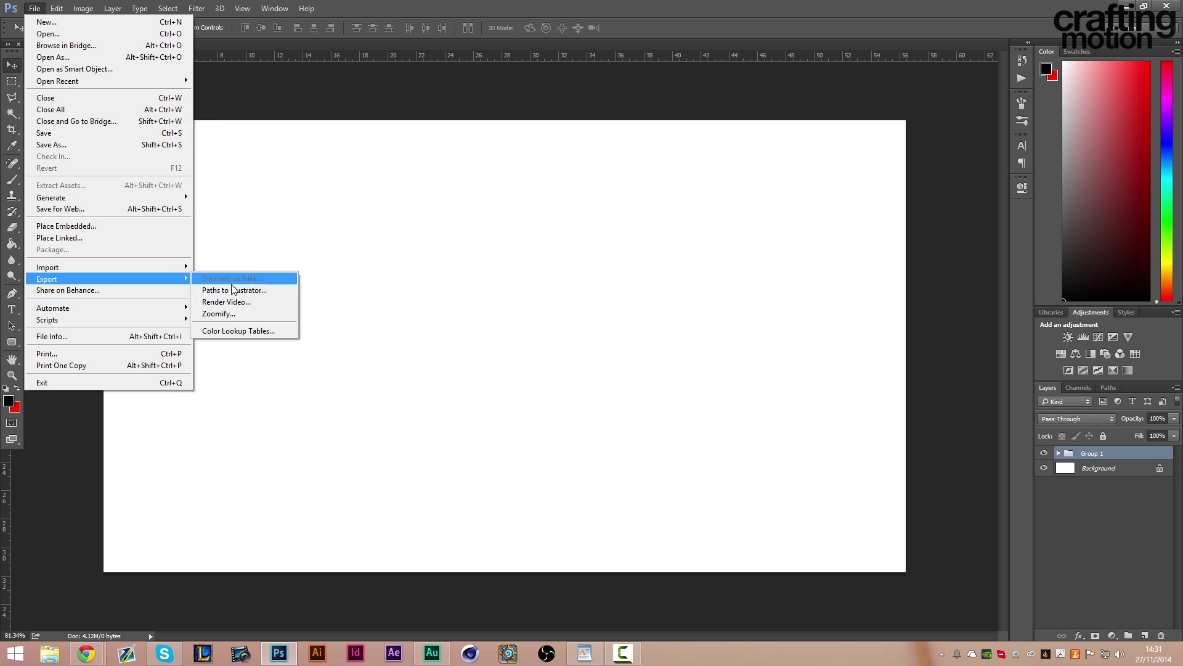
{"action": "left_click", "coordinate": [250, 330]}
{"action": "left_click", "coordinate": [712, 214]}
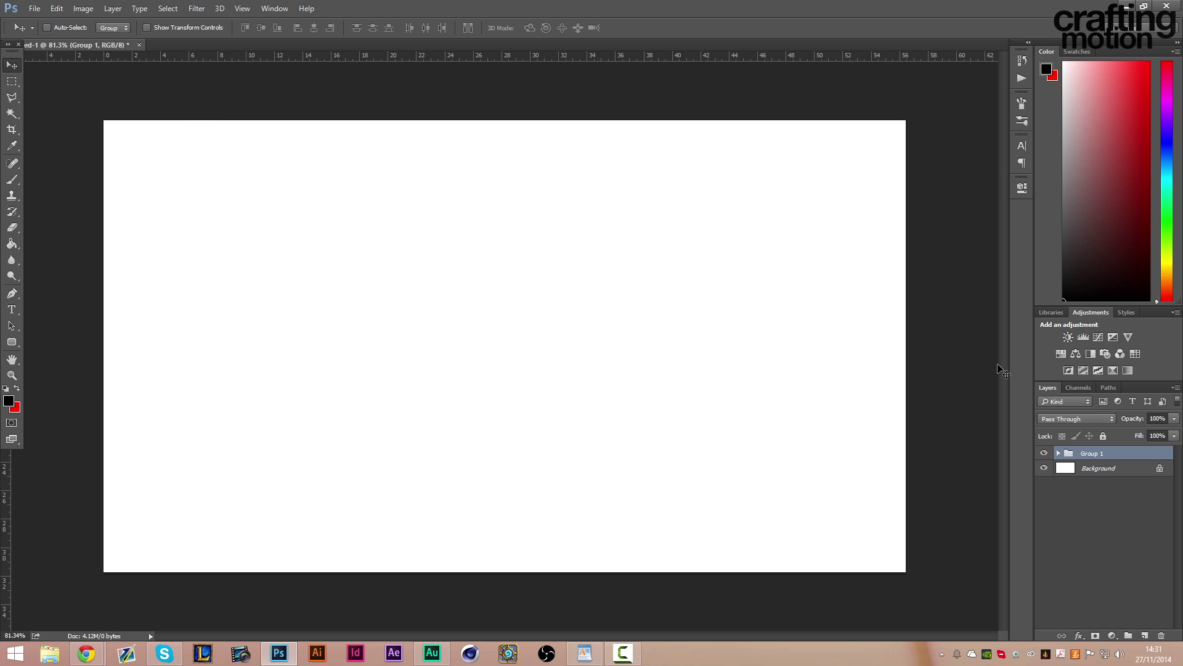
{"action": "double_click", "coordinate": [1131, 469]}
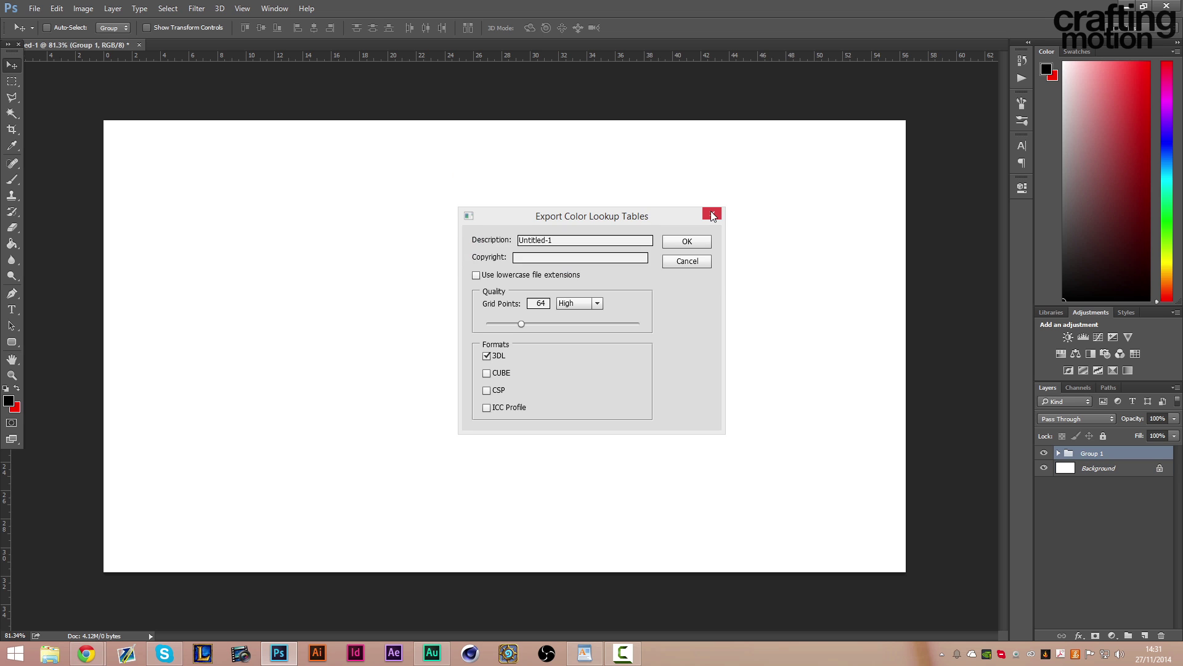
{"action": "left_click", "coordinate": [712, 213]}
Try to convert the locked Background into a regular layer named Layer 0
{"action": "double_click", "coordinate": [1107, 468]}
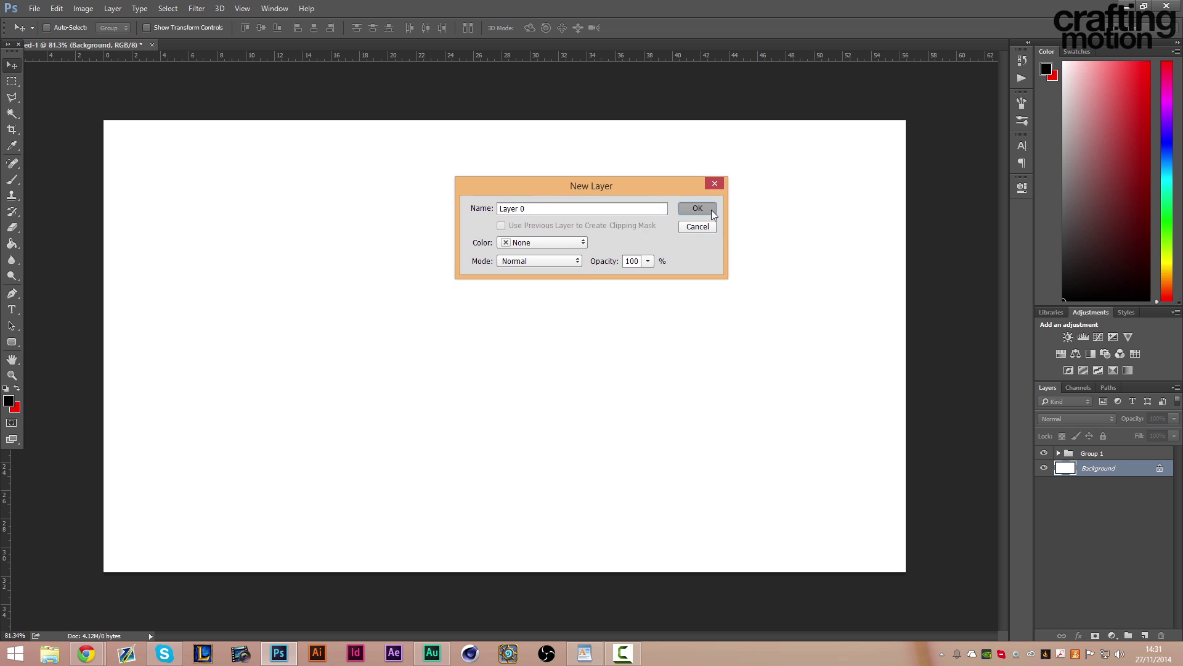
{"action": "key", "text": "Return"}
{"action": "left_click", "coordinate": [35, 8]}
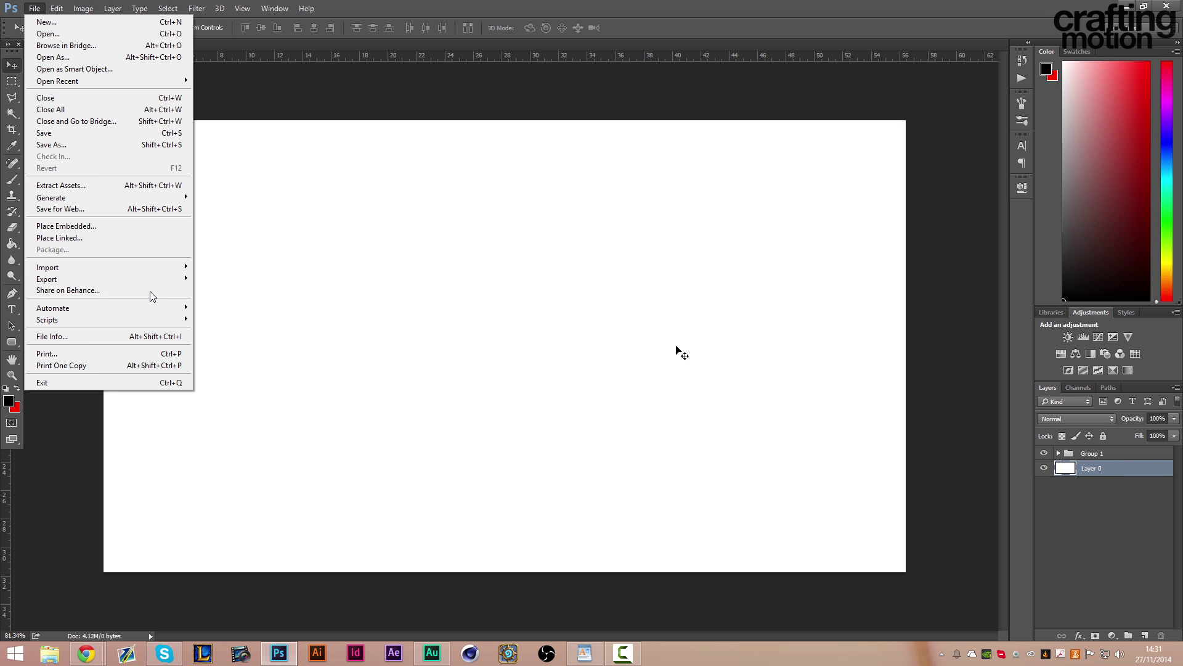
{"action": "right_click", "coordinate": [1100, 469]}
{"action": "key", "text": "Escape"}
{"action": "right_click", "coordinate": [1105, 457]}
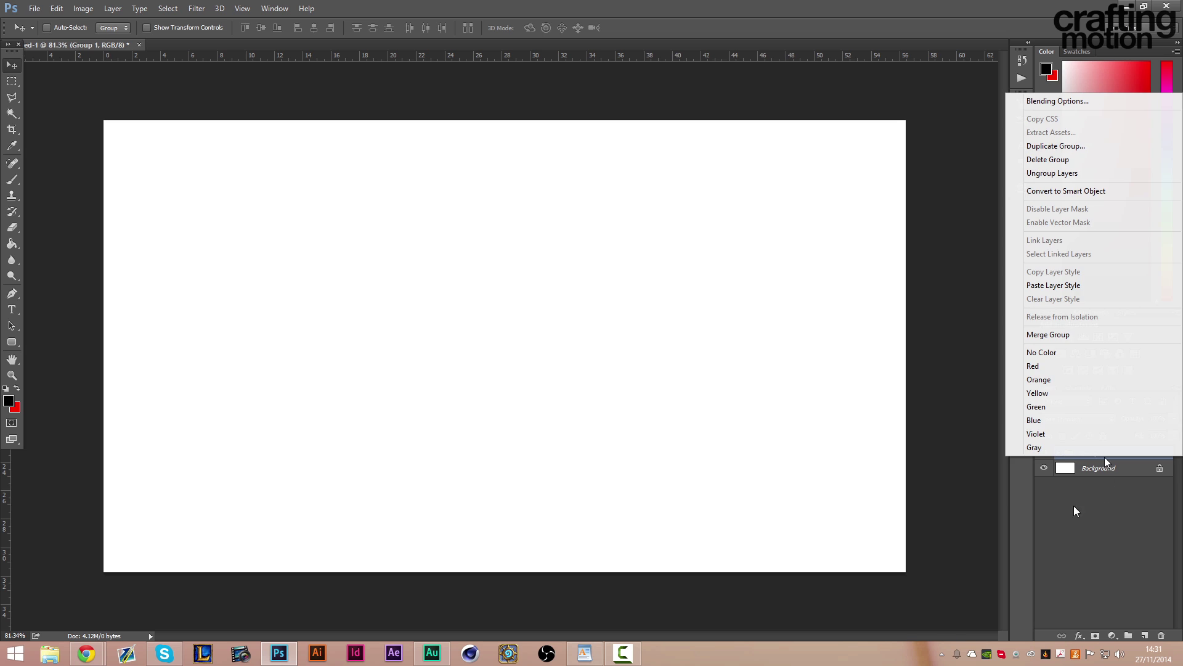
{"action": "key", "text": "Escape"}
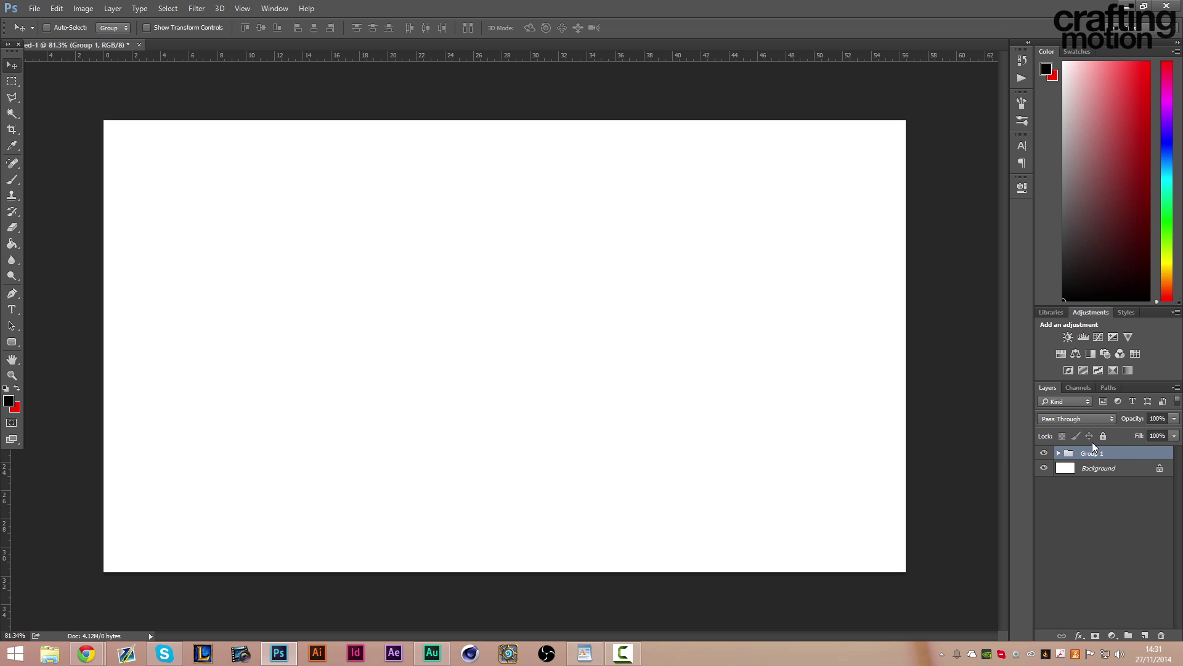
Expand Group 1, select it with its Hue/Saturation and Curves layers, and start exporting Color Lookup Tables
{"action": "left_click", "coordinate": [1057, 453]}
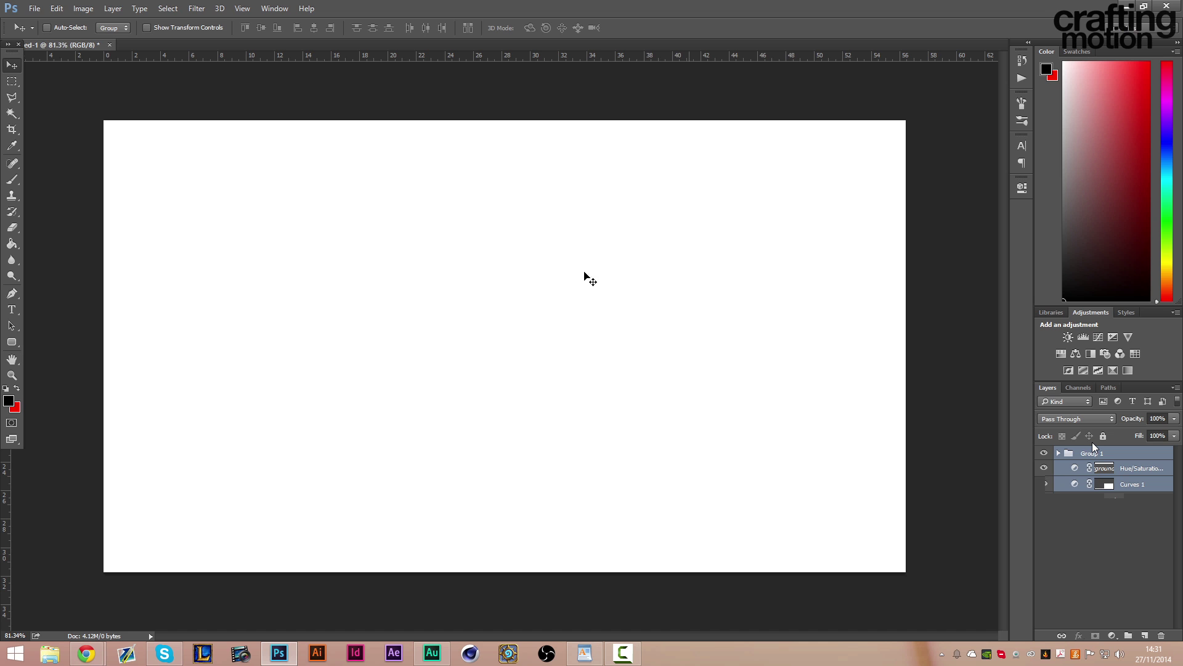
{"action": "left_click", "coordinate": [56, 9]}
{"action": "mouse_move", "coordinate": [35, 9]}
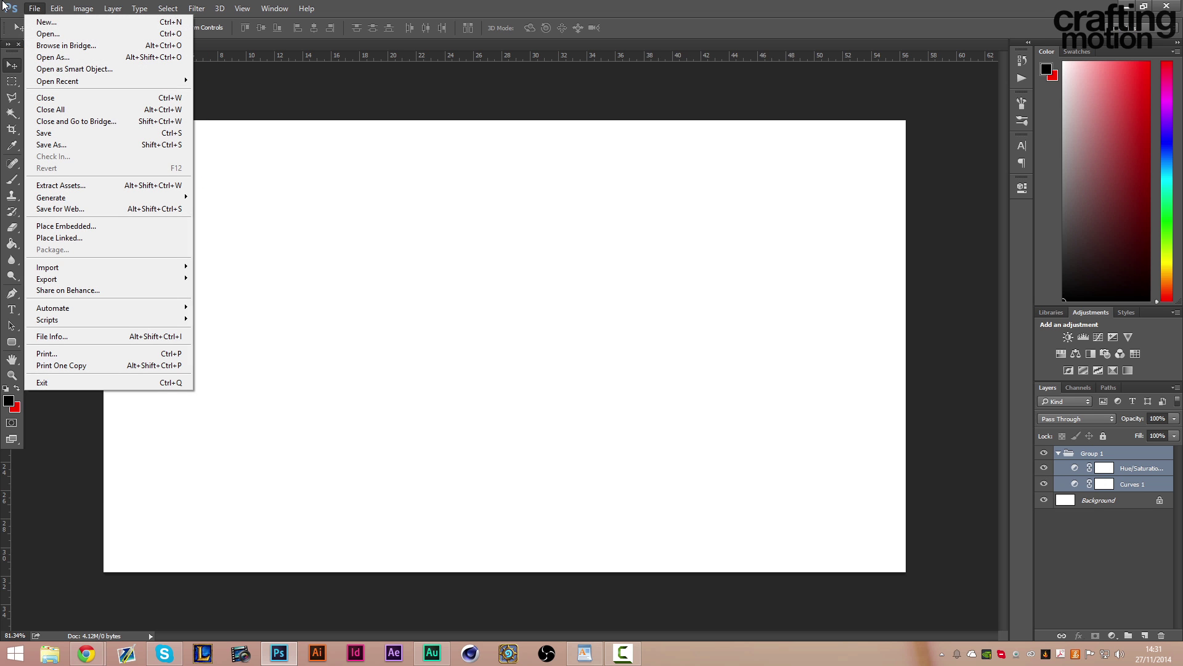
{"action": "mouse_move", "coordinate": [127, 278]}
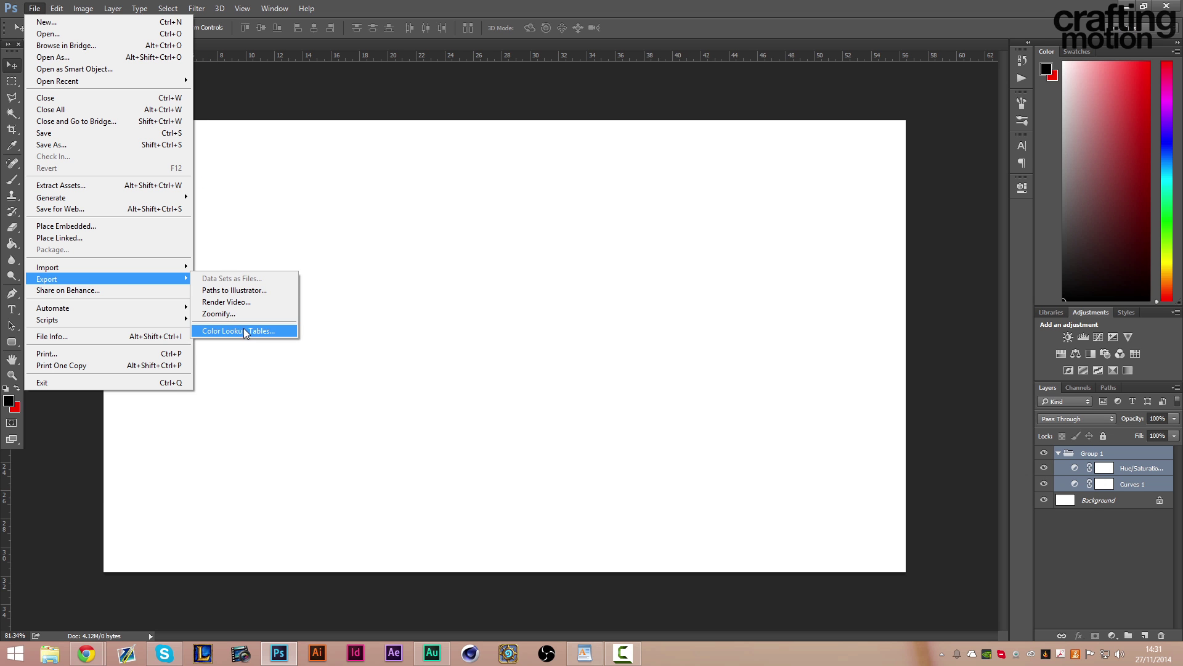
{"action": "left_click", "coordinate": [243, 328]}
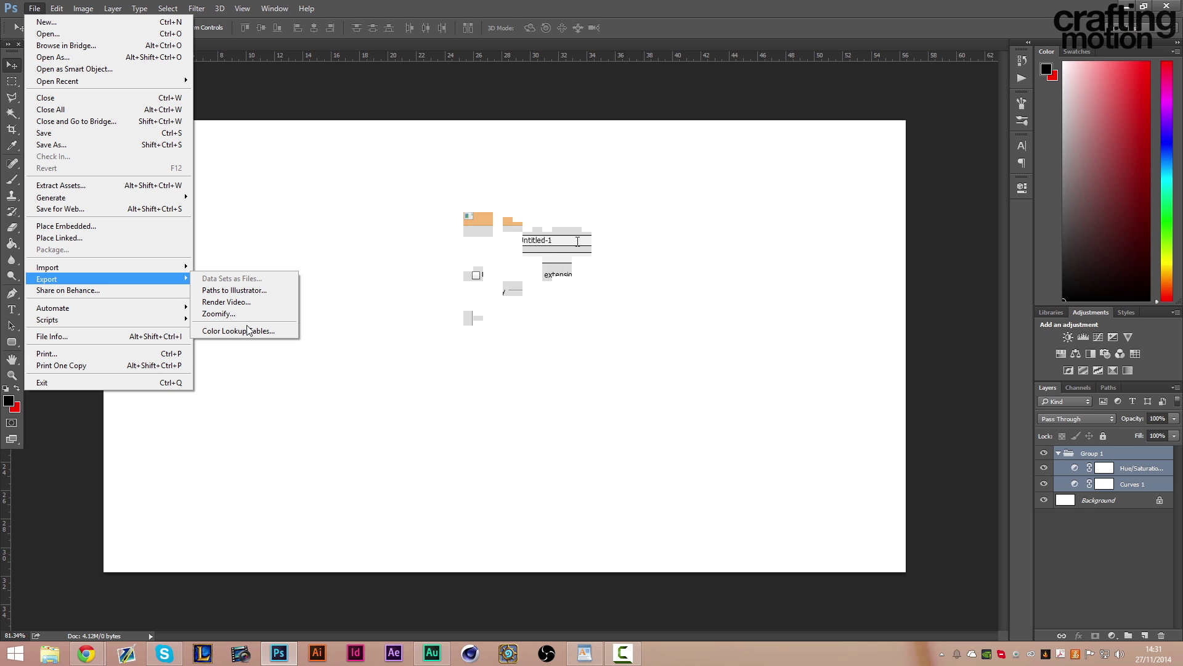
{"action": "left_click", "coordinate": [249, 331]}
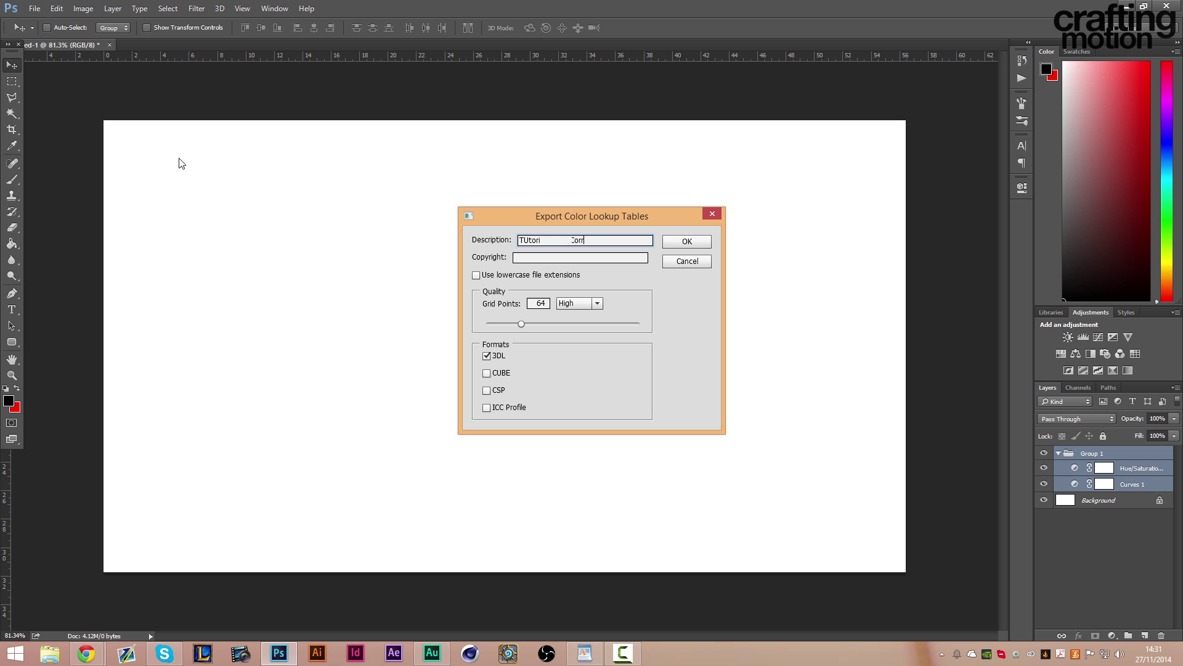
Export the color lookup table as Tutorial CC with description Tutorial Colour Correction, Maximum quality and 3DL format
{"action": "left_click", "coordinate": [543, 257]}
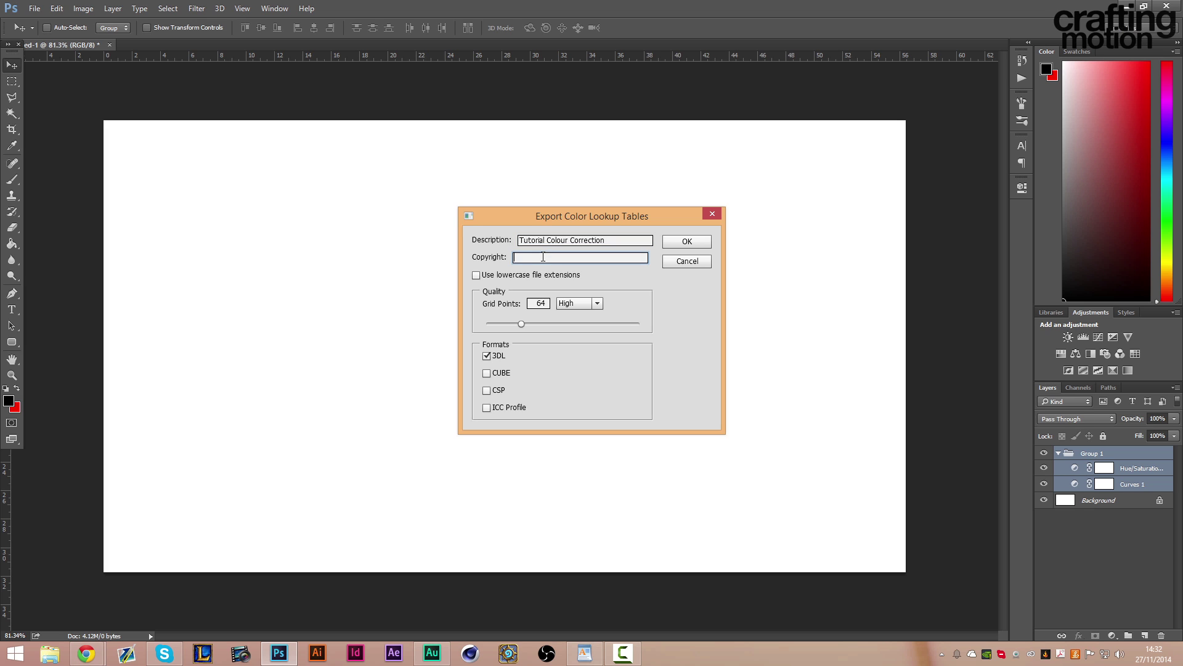
{"action": "left_click", "coordinate": [520, 245]}
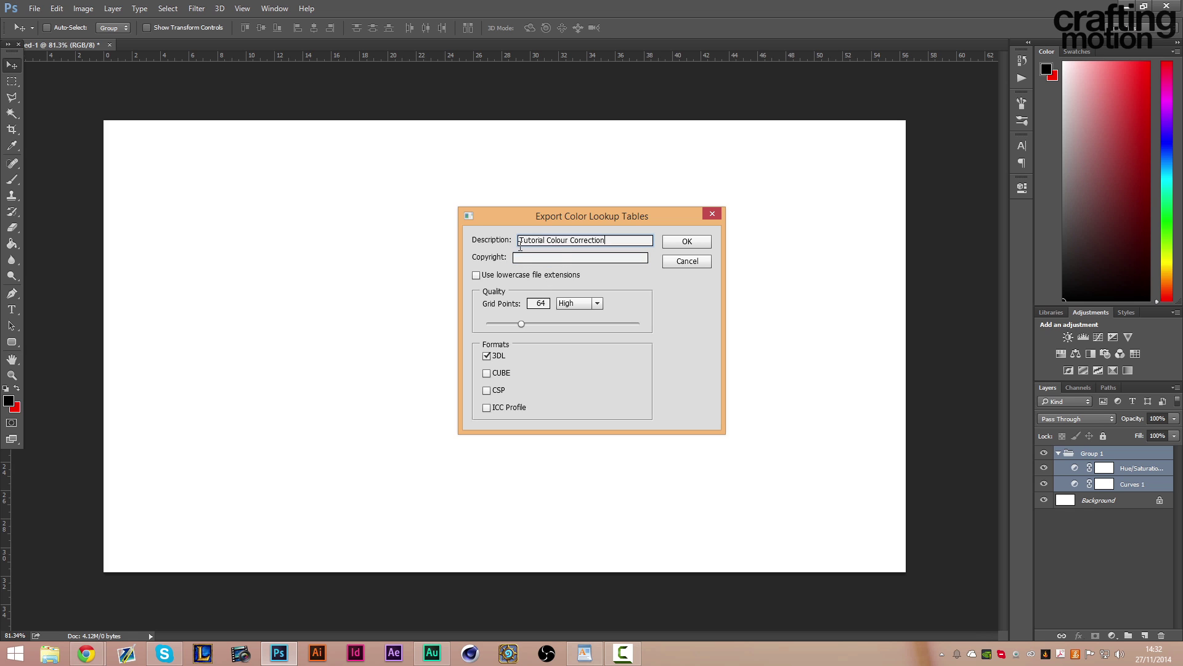
{"action": "left_click", "coordinate": [559, 254]}
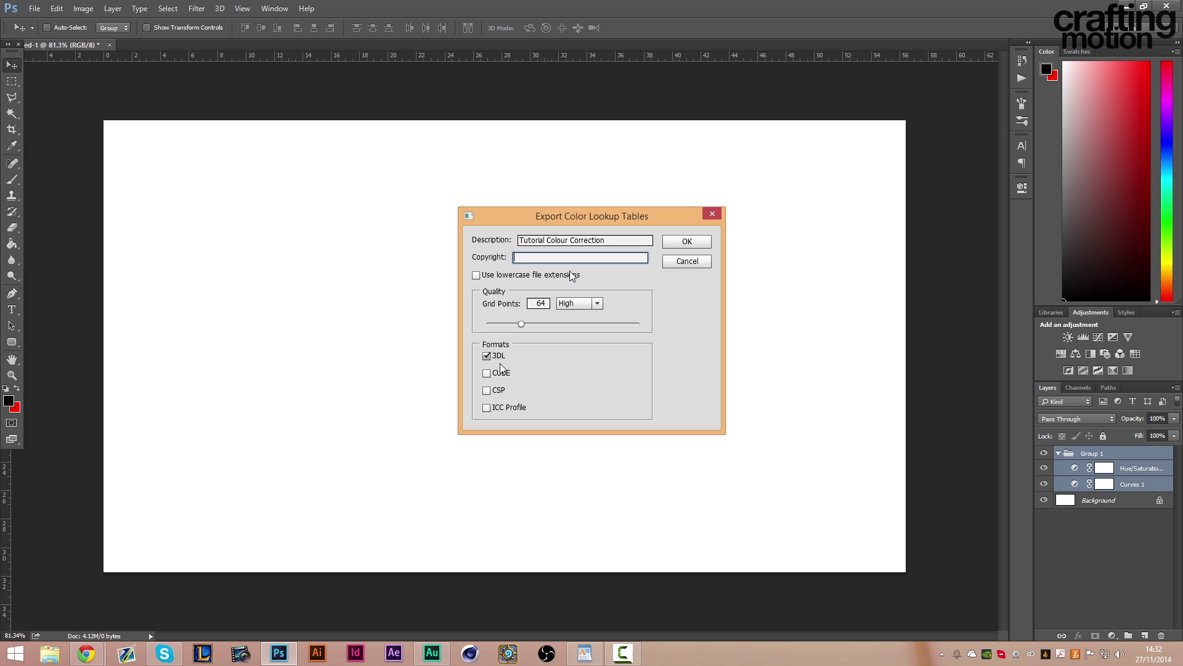
{"action": "left_click", "coordinate": [587, 303]}
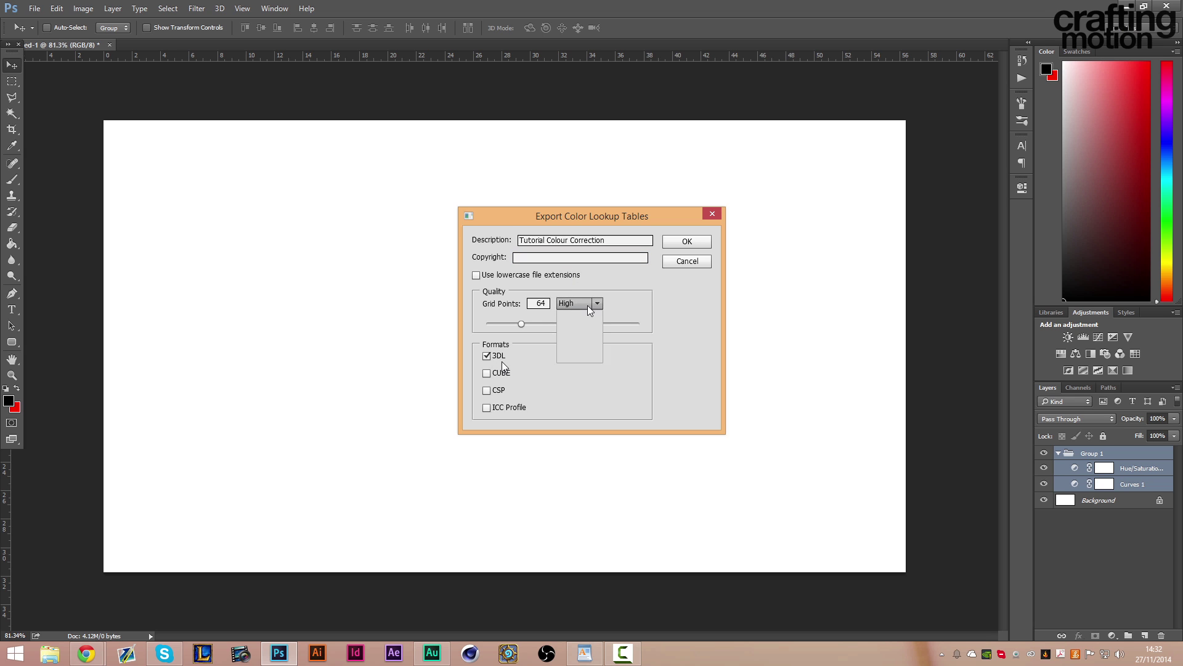
{"action": "left_click", "coordinate": [580, 356]}
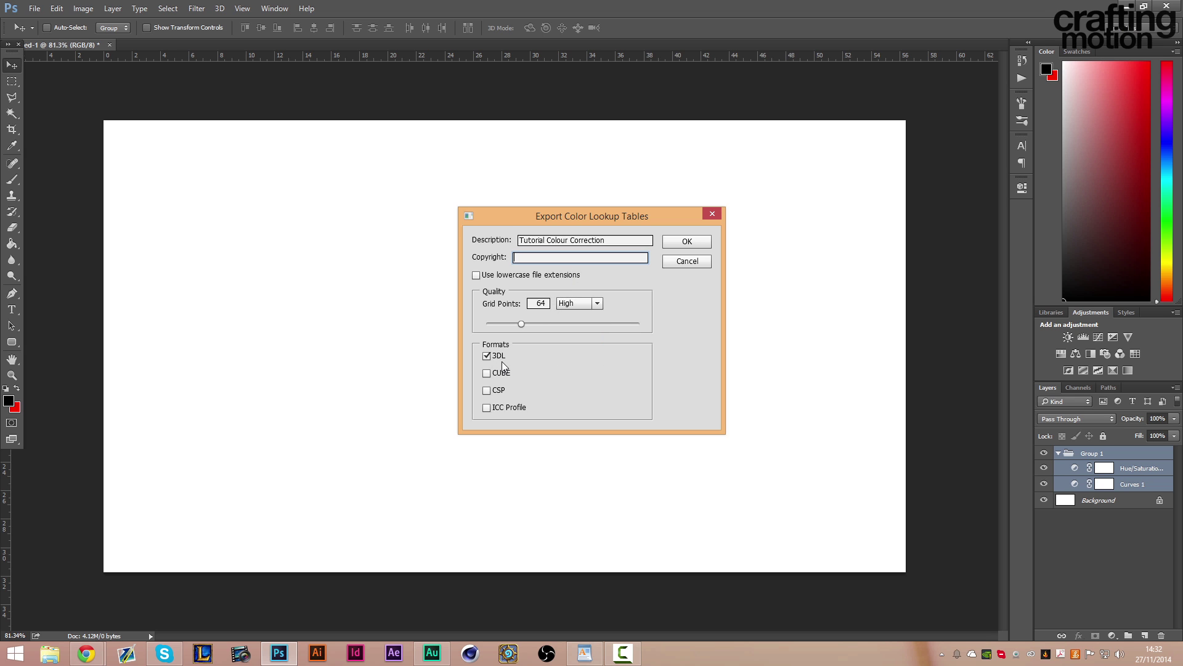
{"action": "left_click", "coordinate": [671, 246]}
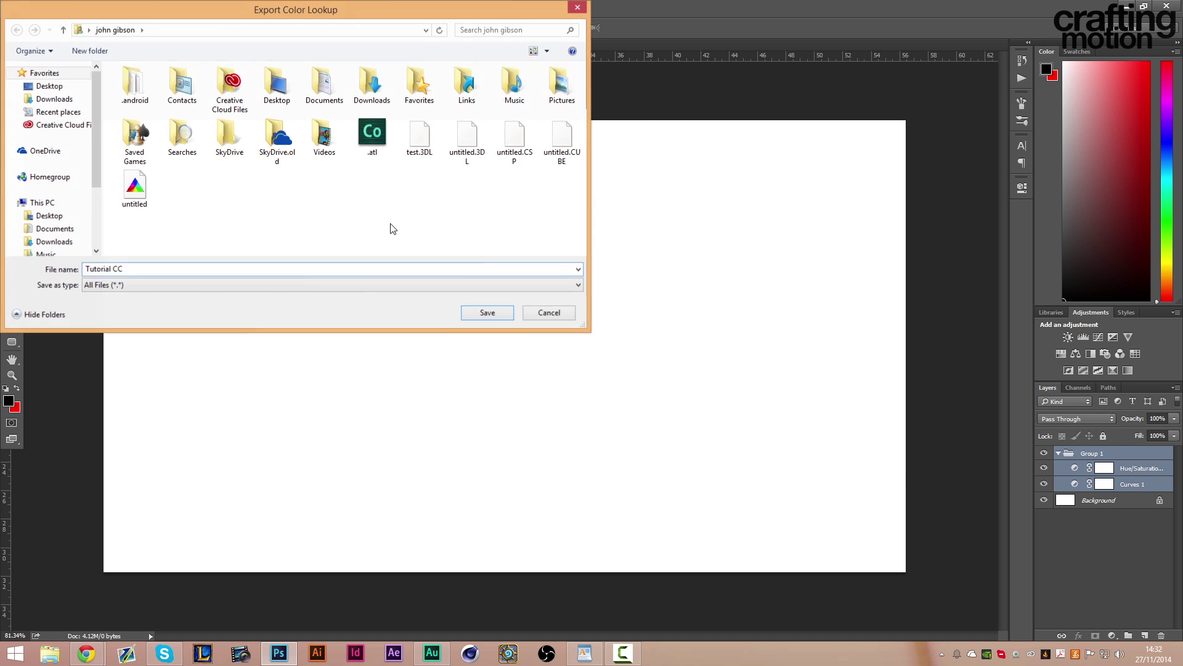
{"action": "key", "text": "Return"}
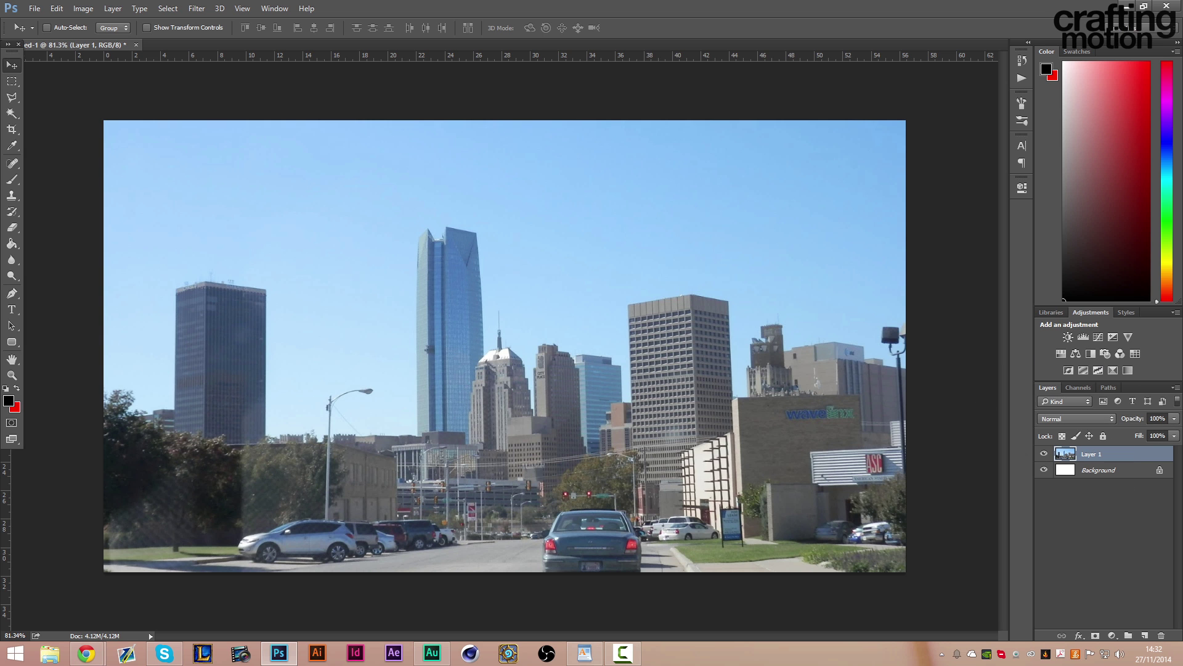
Add a Color Lookup adjustment layer above the restored city photo with the default layer settings
{"action": "left_click", "coordinate": [1174, 313]}
{"action": "left_click", "coordinate": [1175, 313]}
{"action": "left_click", "coordinate": [1175, 312]}
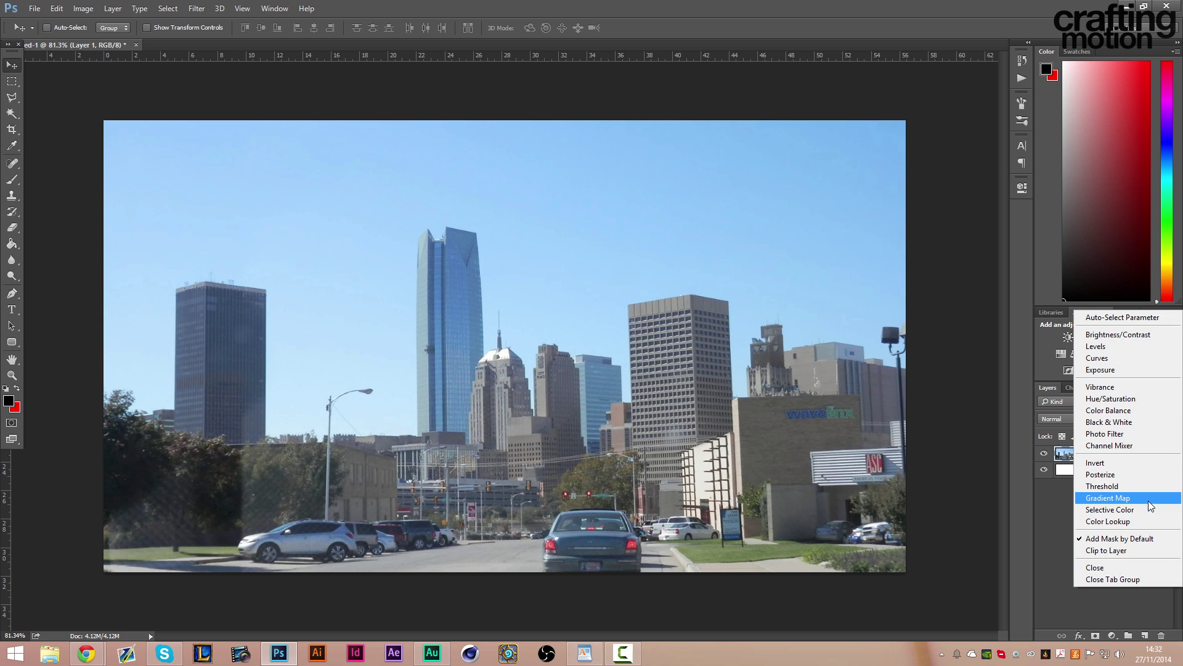
{"action": "left_click", "coordinate": [1149, 523]}
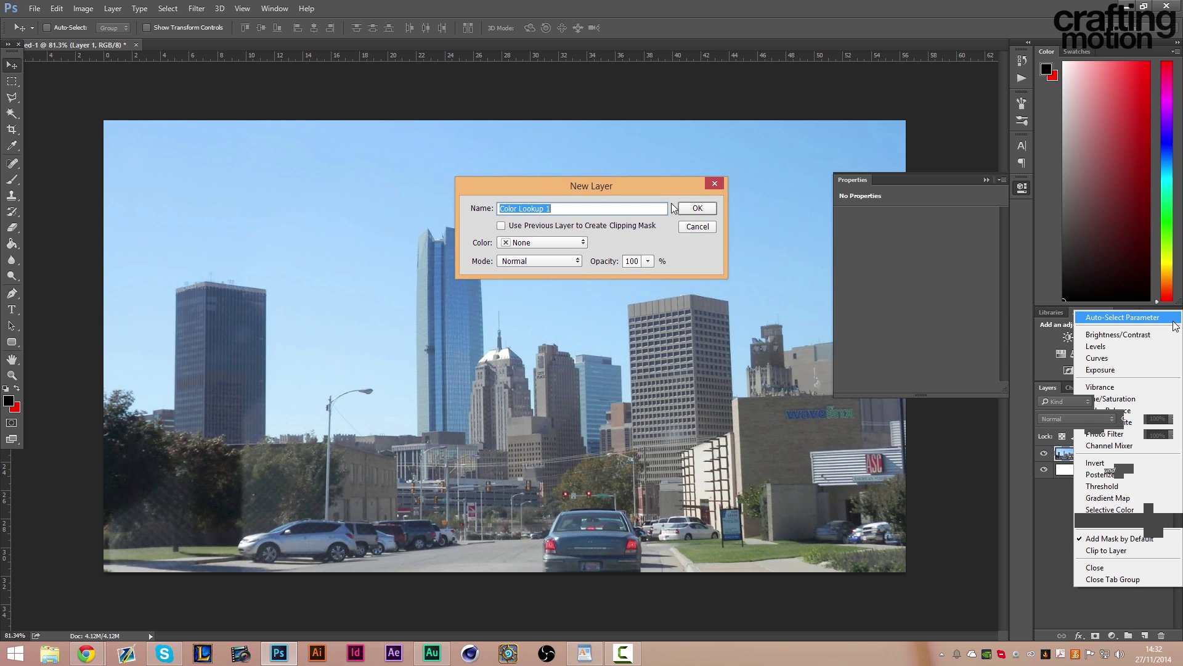
{"action": "left_click", "coordinate": [708, 210]}
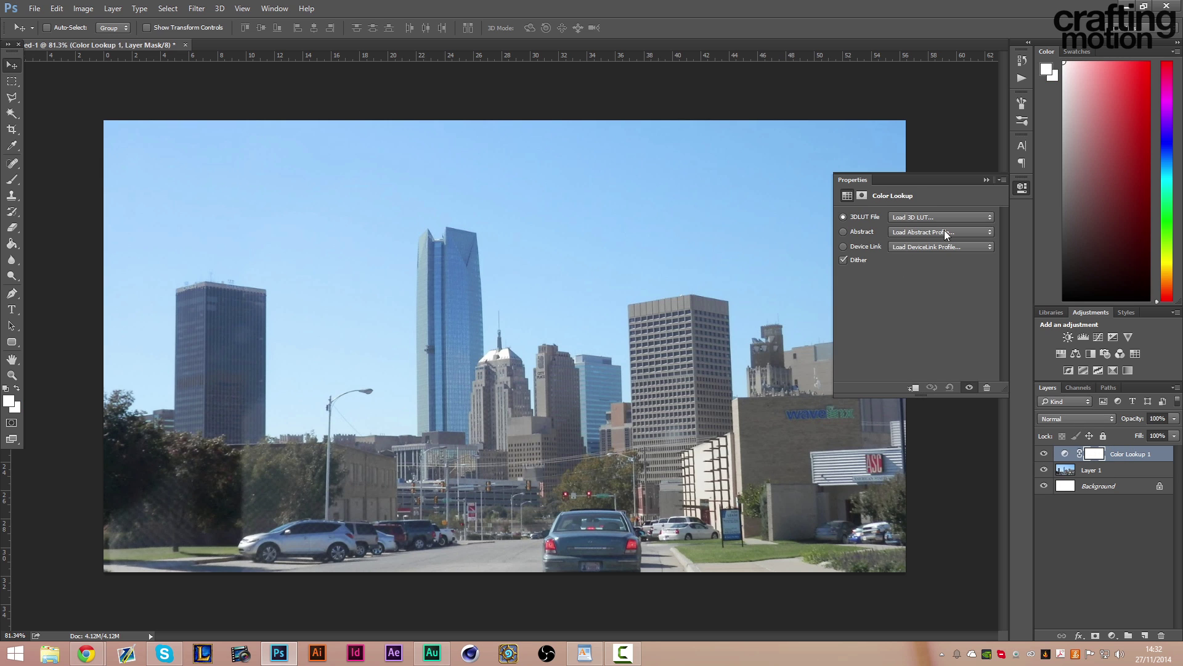
Try to load Tutorial CC.3DL as the 3DLUT file of the Color Lookup adjustment, filtering for 3DL files
{"action": "left_click", "coordinate": [843, 217]}
{"action": "left_click_drag", "start_coordinate": [1157, 177], "coordinate": [634, 310]}
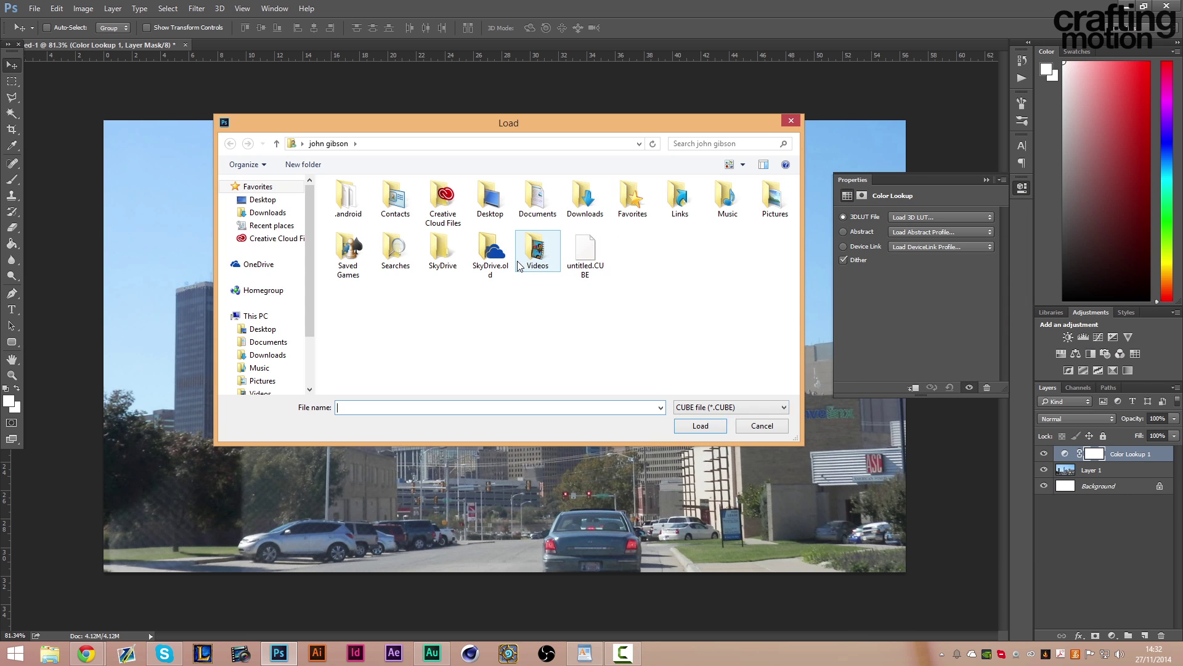
{"action": "left_click", "coordinate": [720, 406]}
{"action": "left_click", "coordinate": [720, 429]}
{"action": "left_click", "coordinate": [633, 256]}
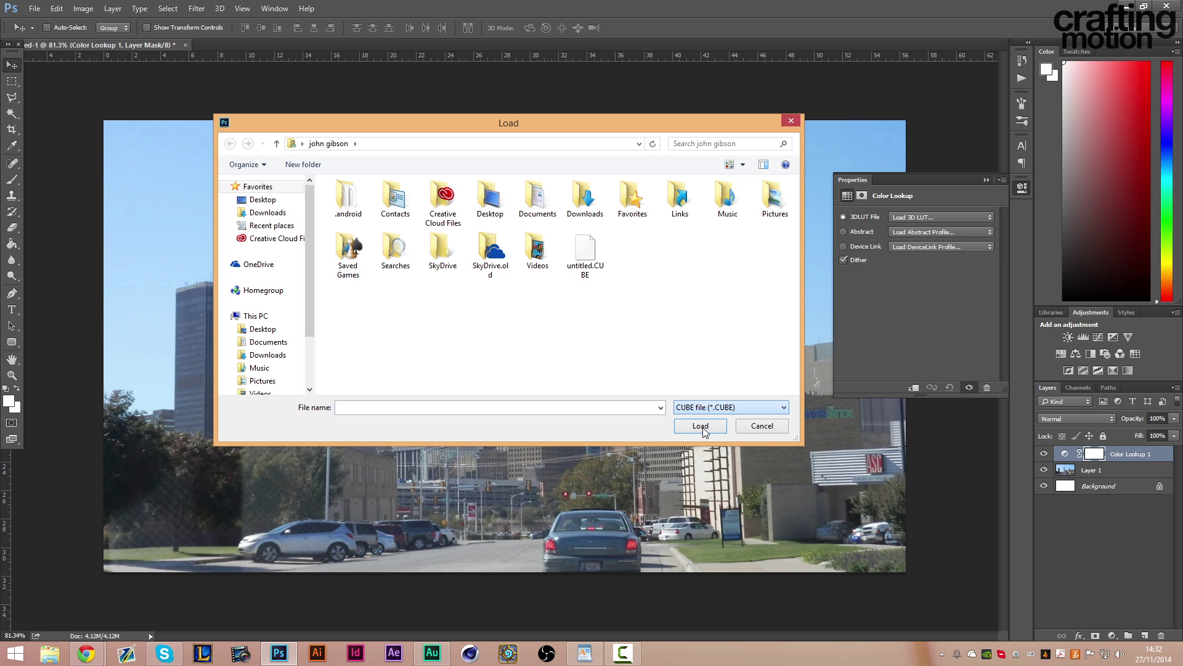
{"action": "left_click", "coordinate": [700, 426]}
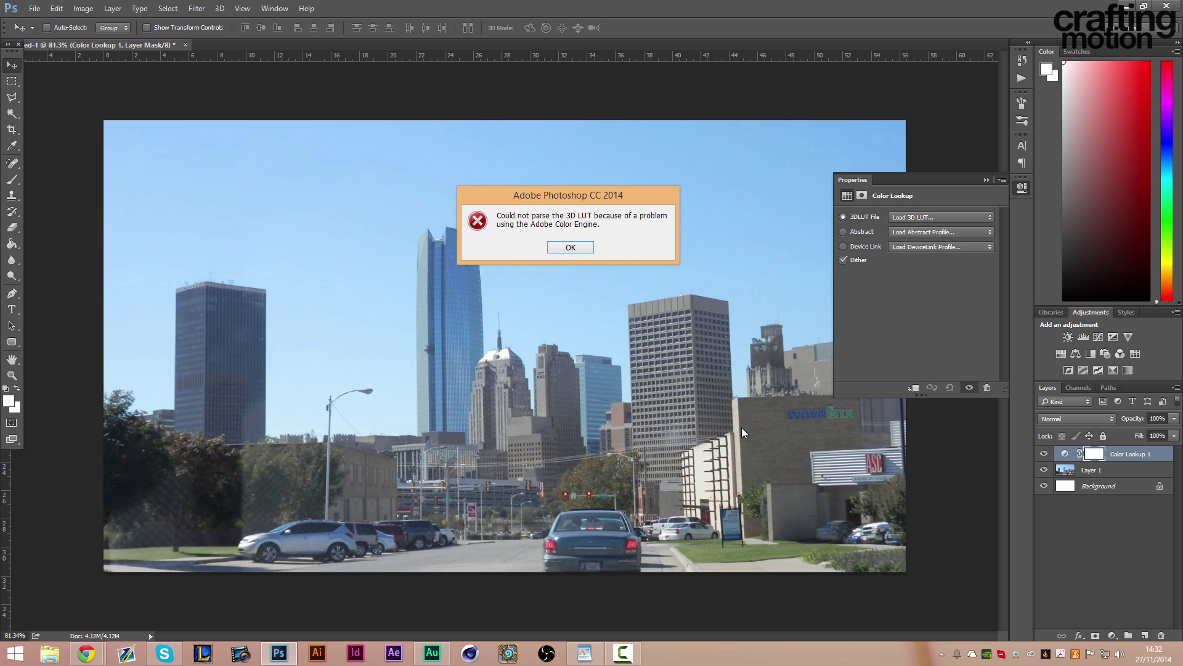
{"action": "left_click", "coordinate": [591, 251]}
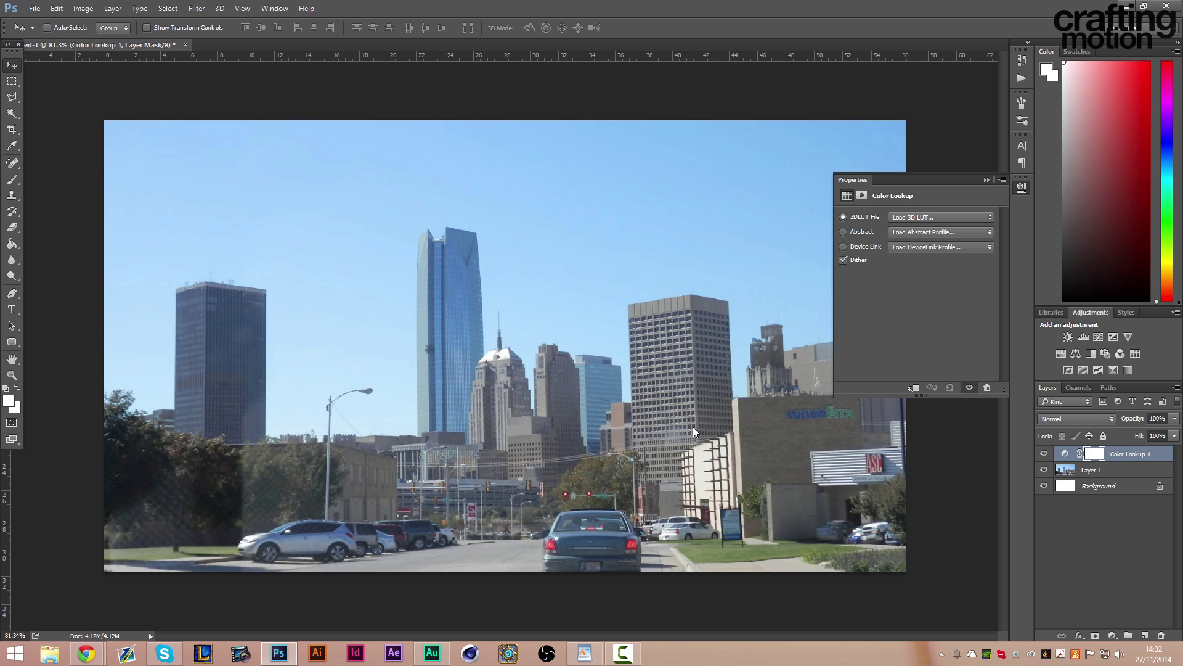
{"action": "left_click", "coordinate": [583, 250]}
{"action": "left_click", "coordinate": [584, 252]}
{"action": "left_click", "coordinate": [844, 217]}
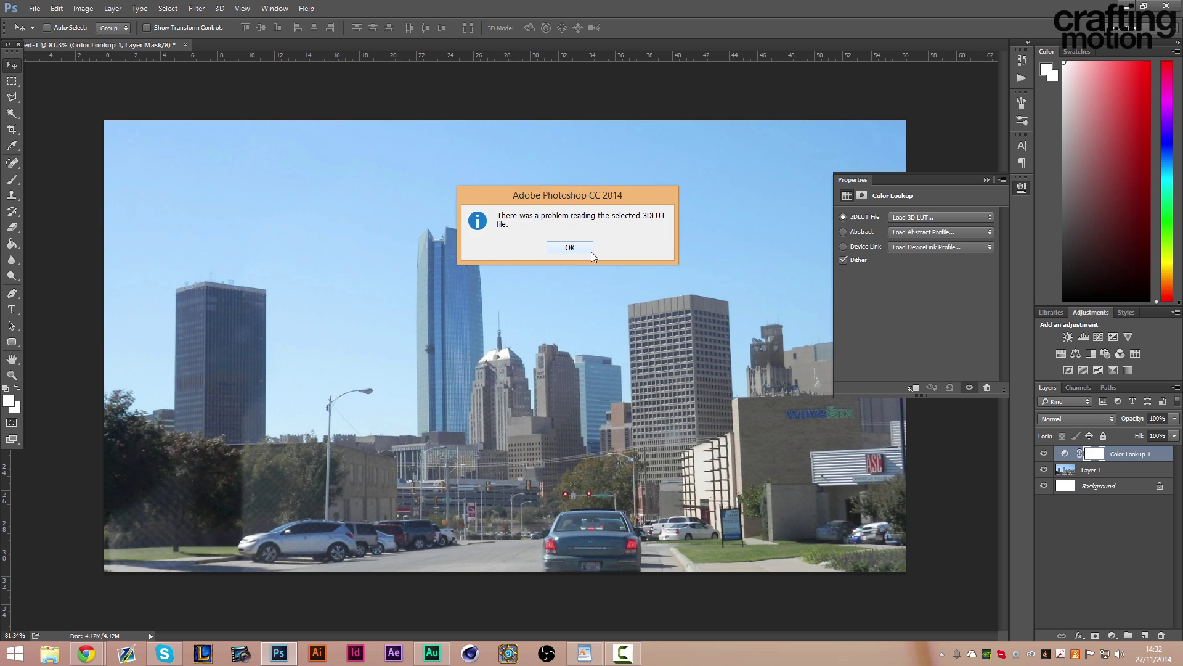
{"action": "left_click", "coordinate": [591, 252]}
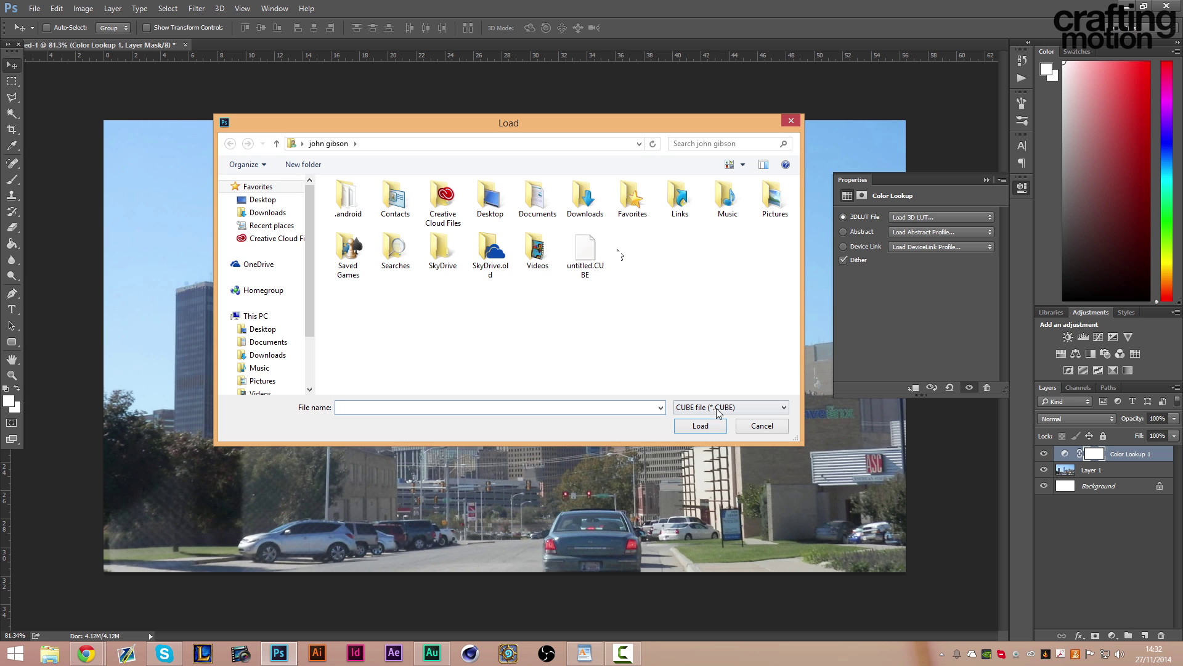
Retry loading the 3DL file Tutorial CC.3DL into the Color Lookup adjustment and dismiss any error
{"action": "left_click", "coordinate": [718, 407]}
{"action": "left_click", "coordinate": [703, 424]}
{"action": "left_click", "coordinate": [633, 254]}
{"action": "left_click", "coordinate": [689, 419]}
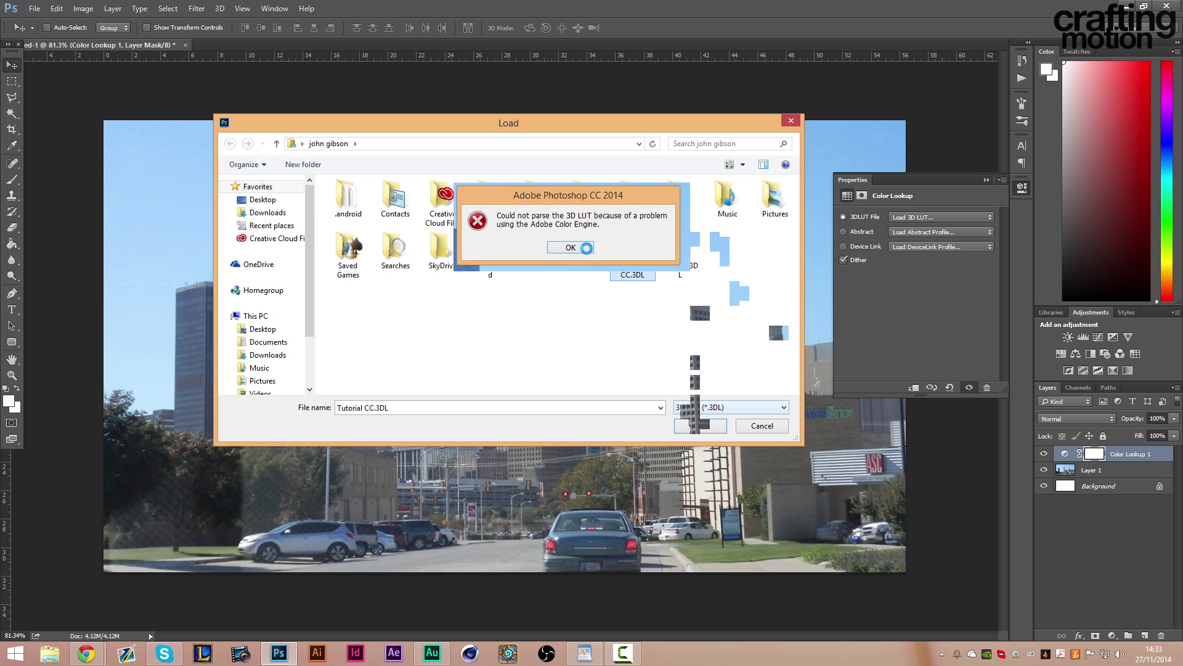
{"action": "left_click", "coordinate": [586, 248]}
{"action": "key", "text": "Escape"}
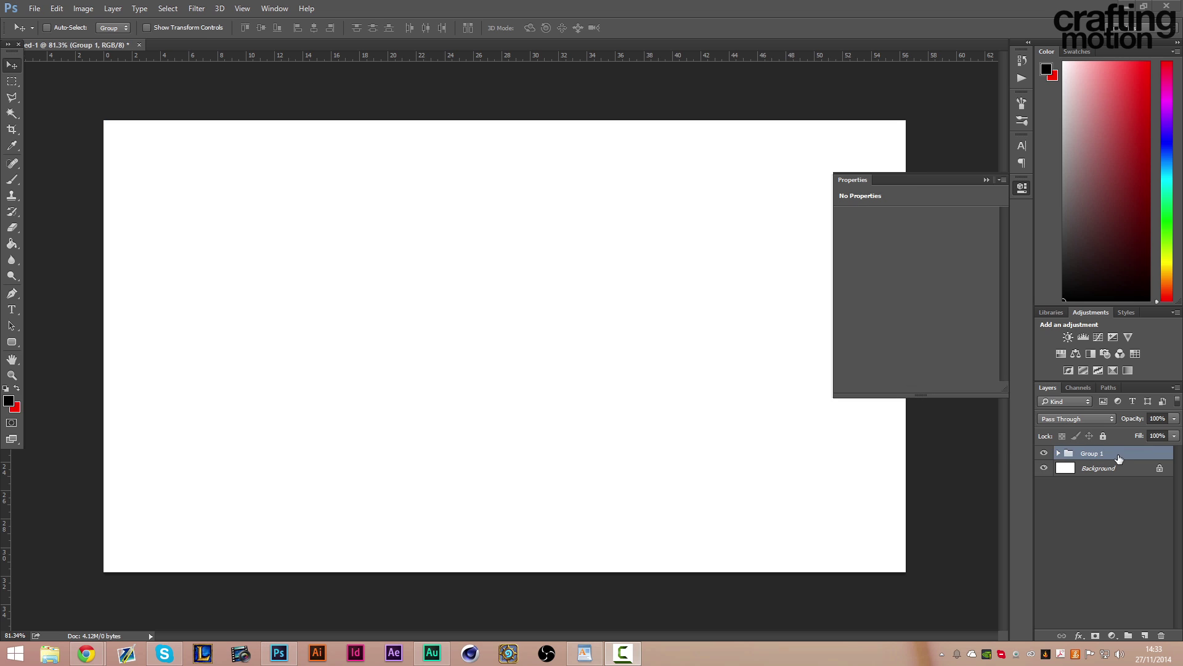
{"action": "right_click", "coordinate": [1119, 459]}
{"action": "left_click", "coordinate": [1123, 476]}
{"action": "right_click", "coordinate": [1122, 495]}
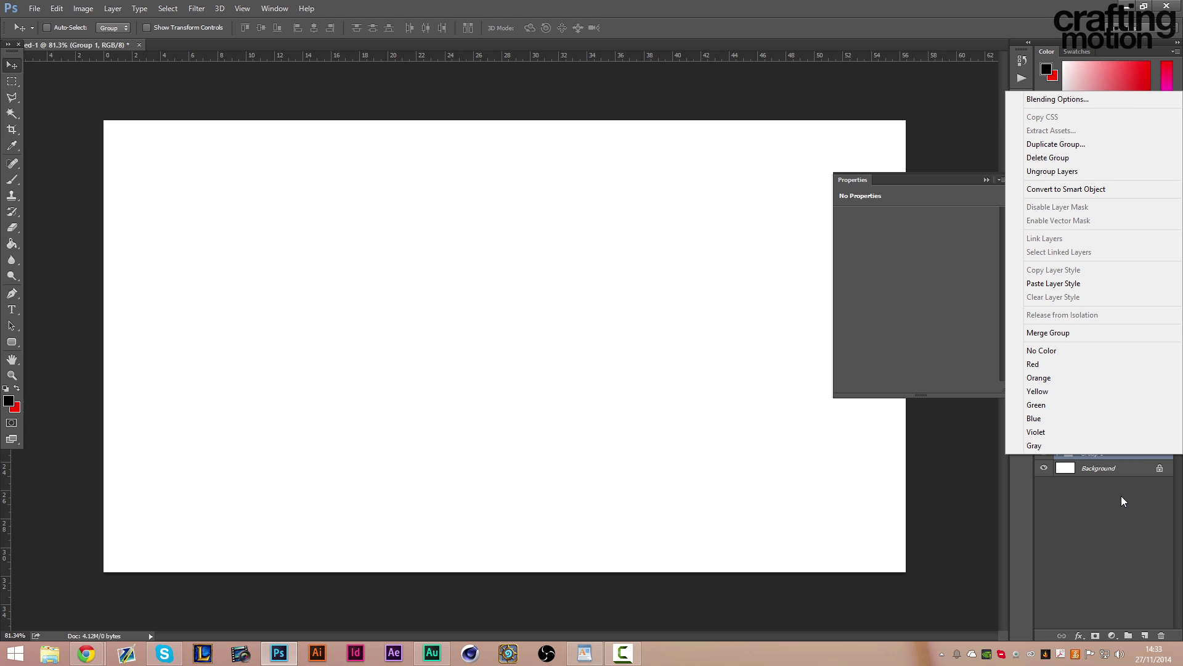
Export Group 1's correction again as a Tutorial CC color lookup table in 3DL format at High quality
{"action": "left_click", "coordinate": [35, 8]}
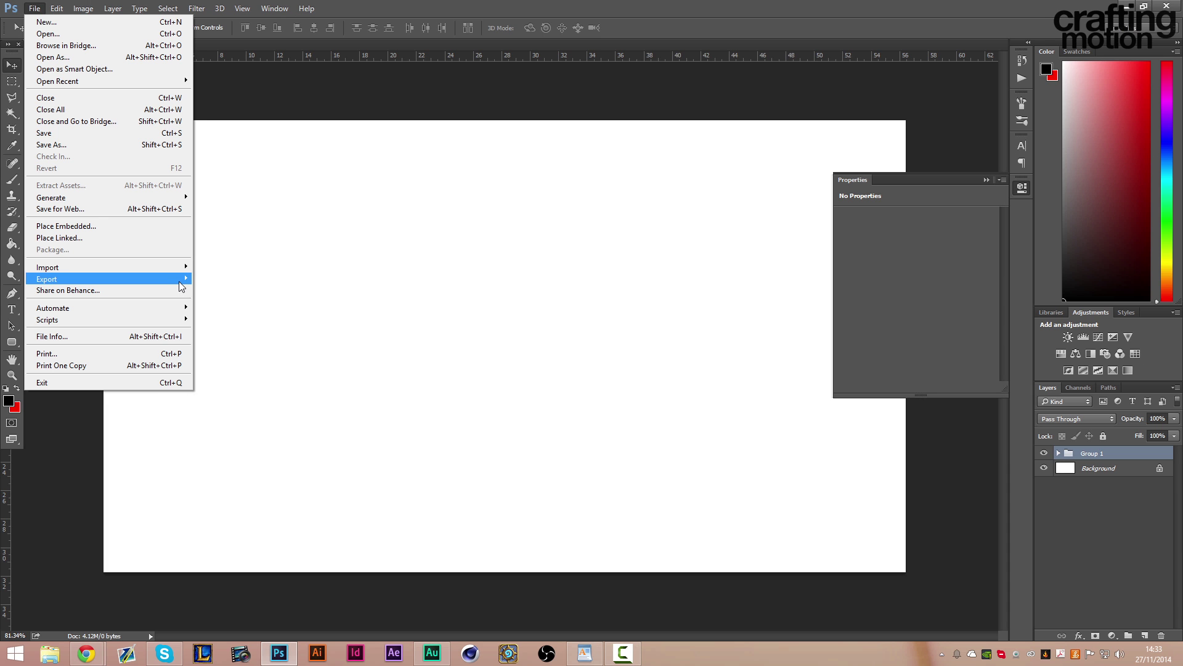
{"action": "mouse_move", "coordinate": [180, 281]}
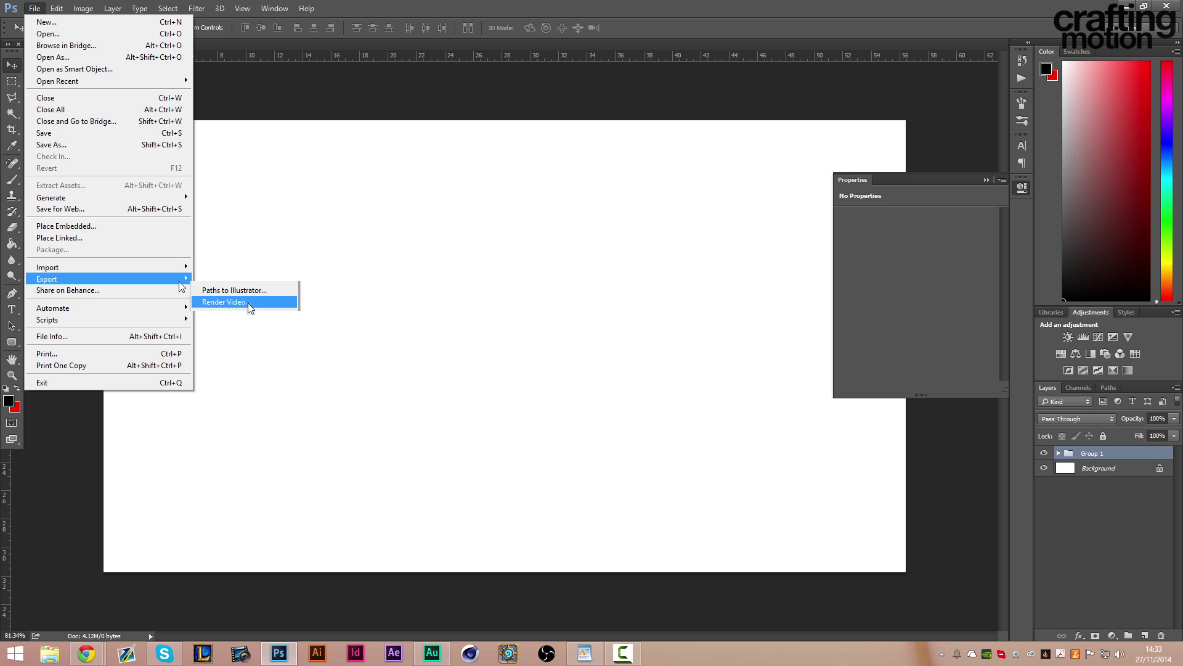
{"action": "left_click", "coordinate": [240, 329]}
{"action": "left_click", "coordinate": [578, 303]}
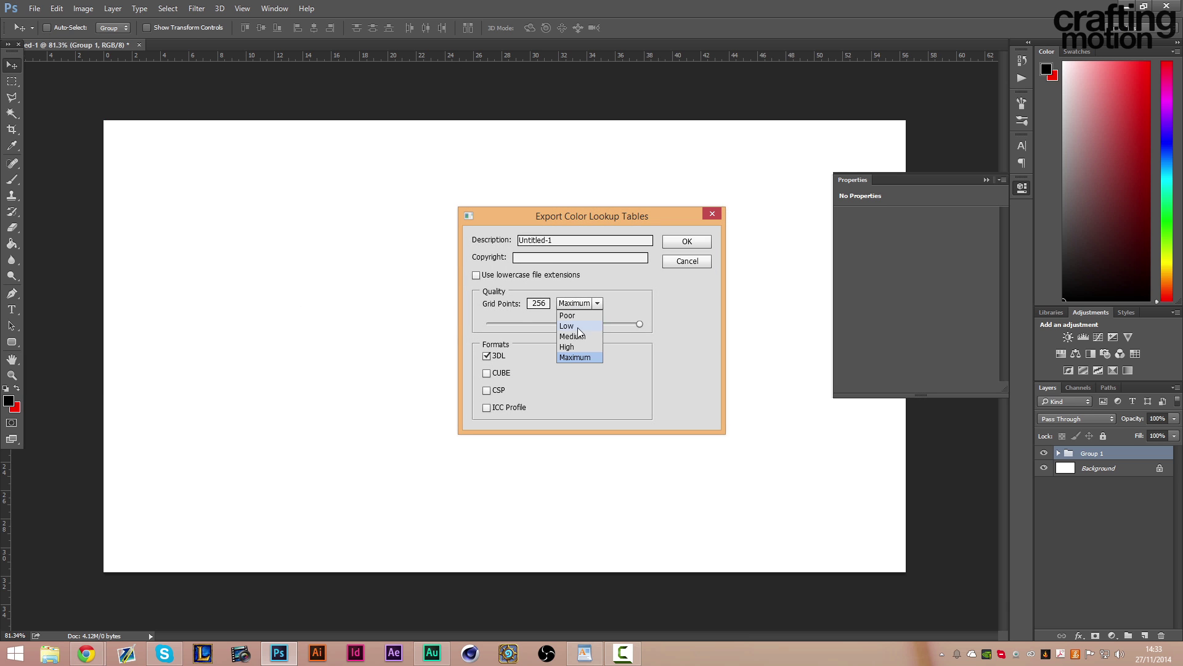
{"action": "left_click", "coordinate": [572, 346]}
{"action": "left_click", "coordinate": [584, 241]}
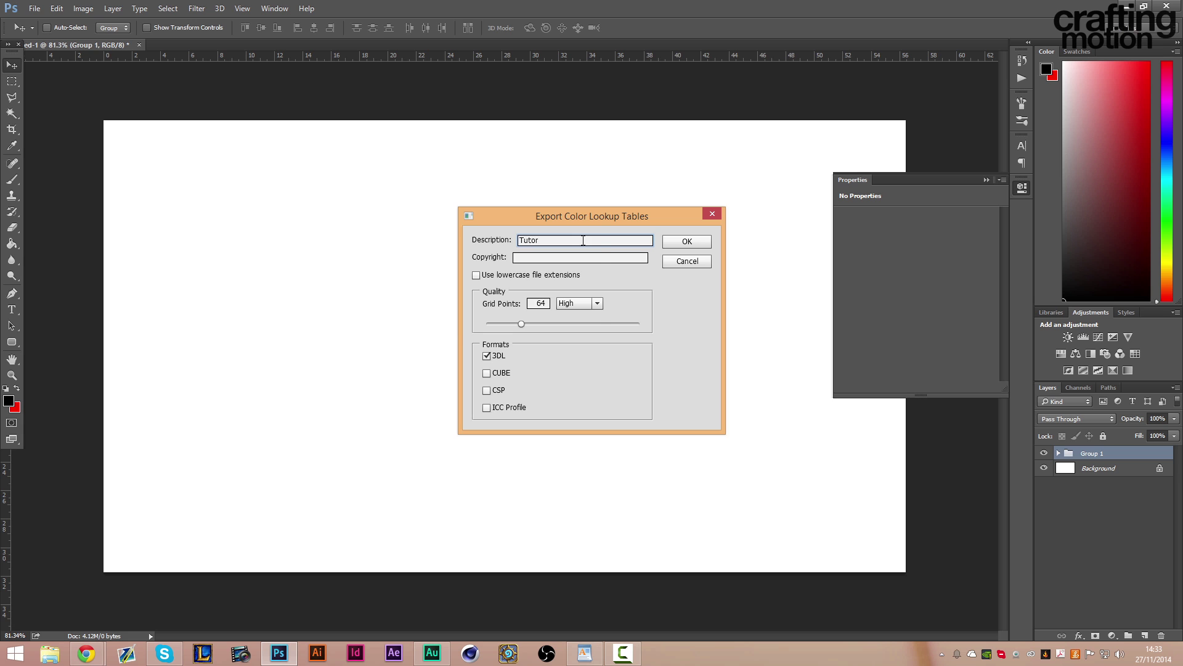
{"action": "key", "text": "Return"}
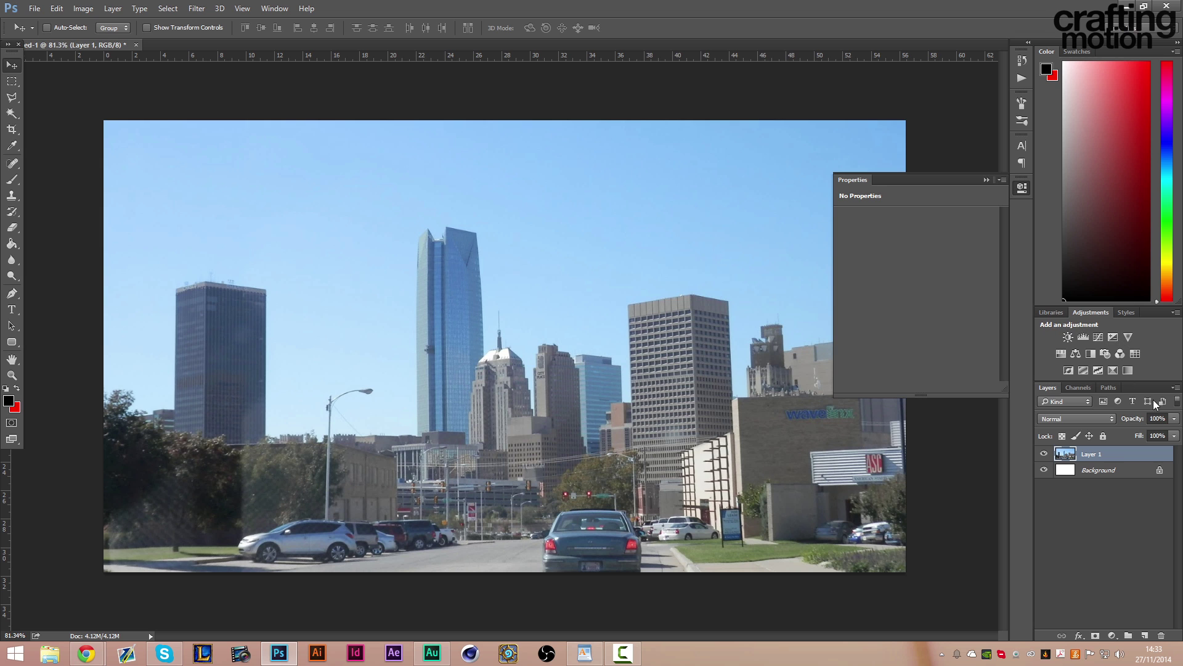
Add a new Color Lookup adjustment layer above Layer 1, keeping the default name and Normal mode
{"action": "left_click", "coordinate": [1176, 312]}
{"action": "left_click", "coordinate": [1136, 522]}
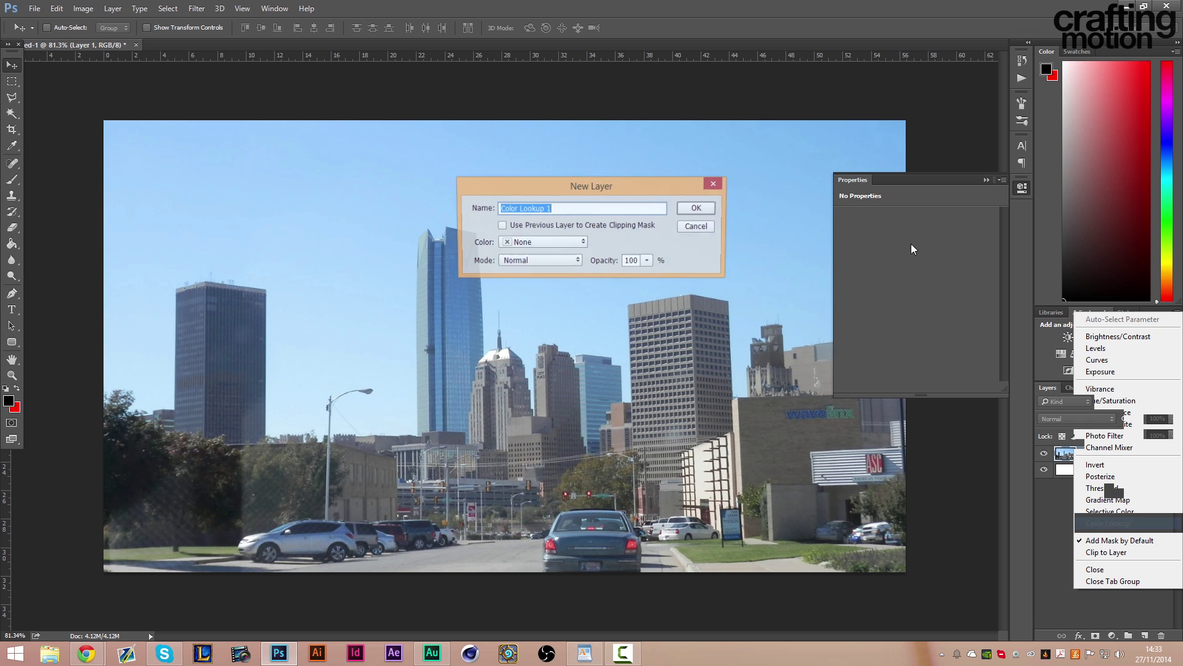
{"action": "left_click", "coordinate": [698, 208]}
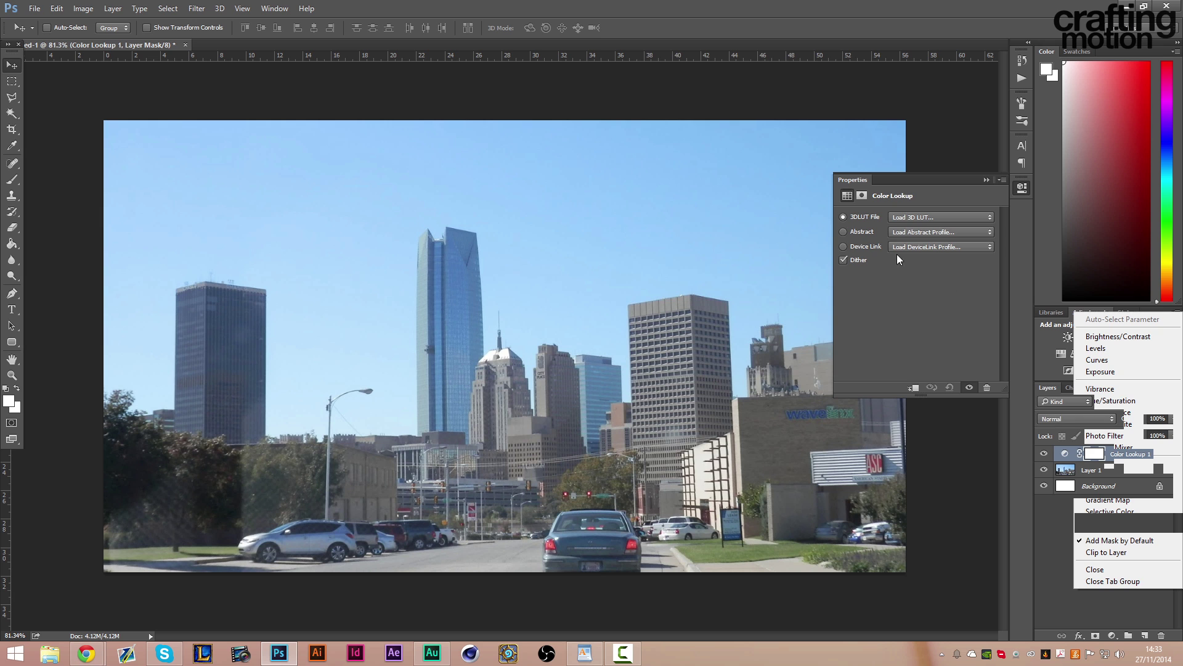
Load Tutorial CC.3DL as the 3DLUT file of the Color Lookup adjustment
{"action": "left_click", "coordinate": [843, 215]}
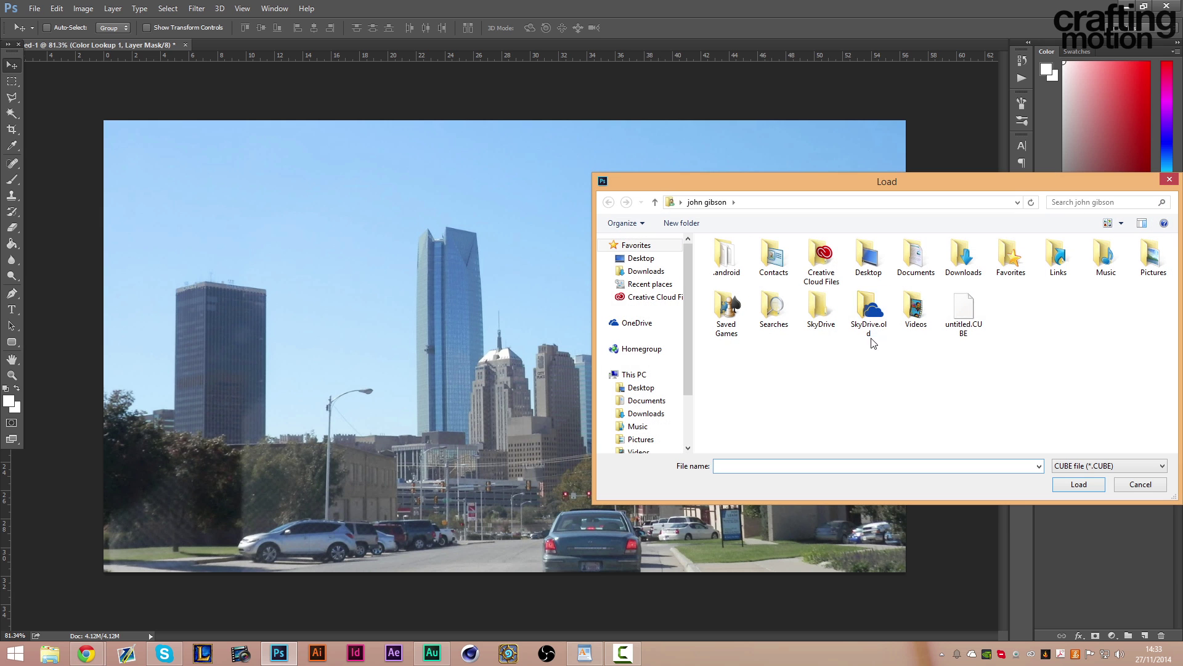
{"action": "left_click", "coordinate": [1088, 466]}
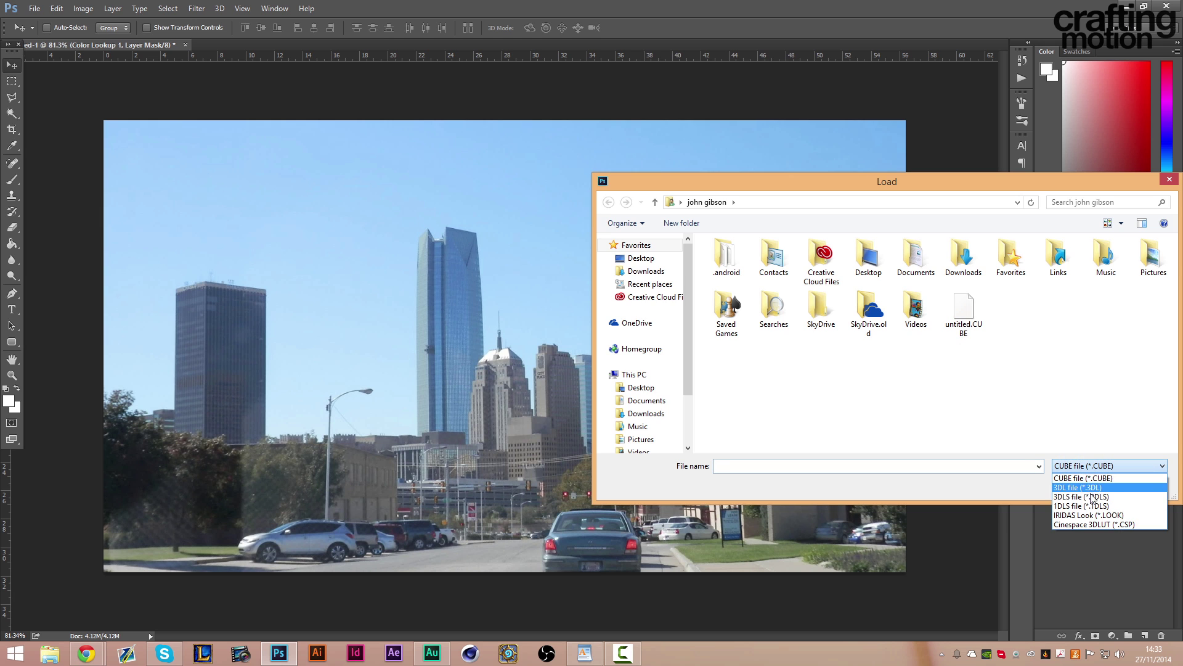
{"action": "left_click", "coordinate": [1088, 466]}
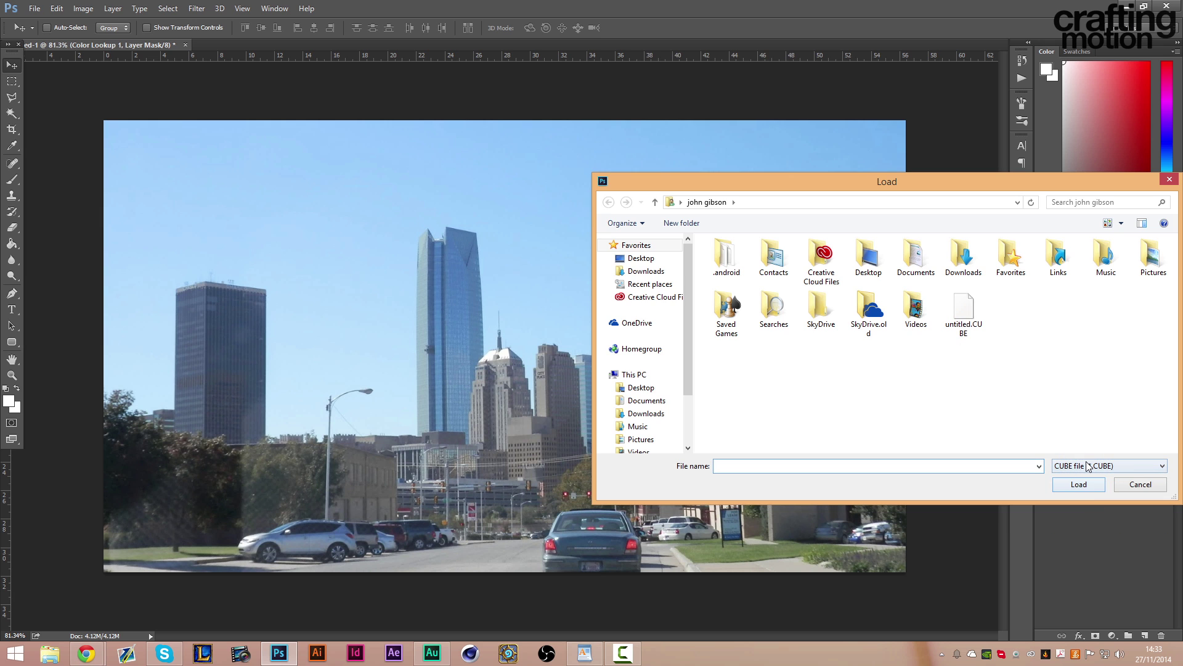
{"action": "scroll", "coordinate": [1088, 466], "scroll_direction": "up", "scroll_amount": 1}
{"action": "left_click", "coordinate": [966, 316]}
{"action": "scroll", "coordinate": [1089, 464], "scroll_direction": "down", "scroll_amount": 1}
{"action": "scroll", "coordinate": [1091, 465], "scroll_direction": "up", "scroll_amount": 1}
{"action": "key", "text": "Escape"}
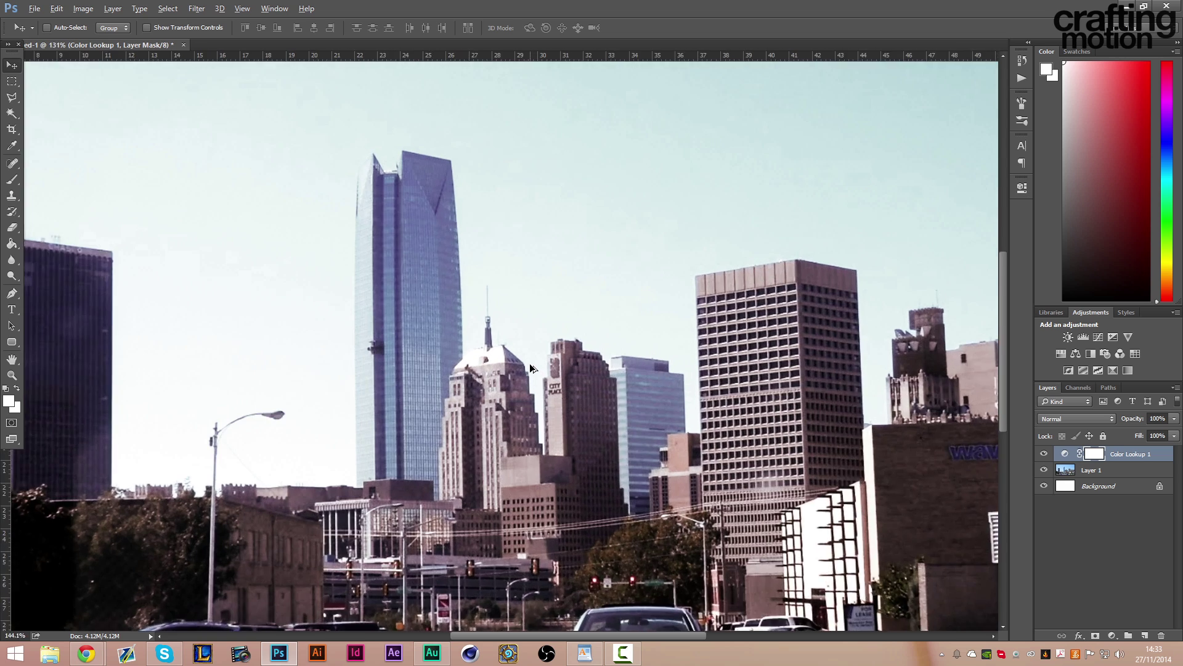
Toggle the Color Lookup layer's visibility repeatedly to compare the city photo with and without the correction
{"action": "scroll", "coordinate": [531, 340], "scroll_direction": "down", "scroll_amount": 3}
{"action": "scroll", "coordinate": [455, 317], "scroll_direction": "up", "scroll_amount": 2}
{"action": "left_click", "coordinate": [1043, 453]}
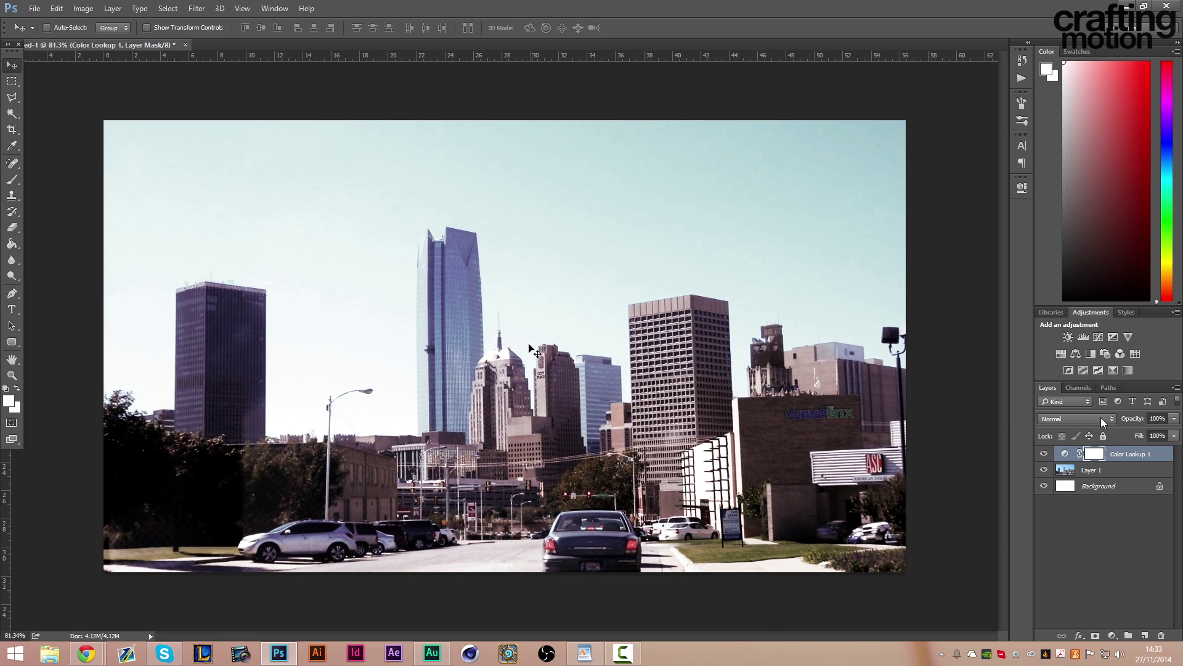
{"action": "left_click", "coordinate": [1044, 453]}
{"action": "left_click", "coordinate": [1043, 453]}
{"action": "left_click", "coordinate": [1044, 453]}
{"action": "left_click", "coordinate": [1043, 453]}
{"action": "left_click", "coordinate": [1044, 454]}
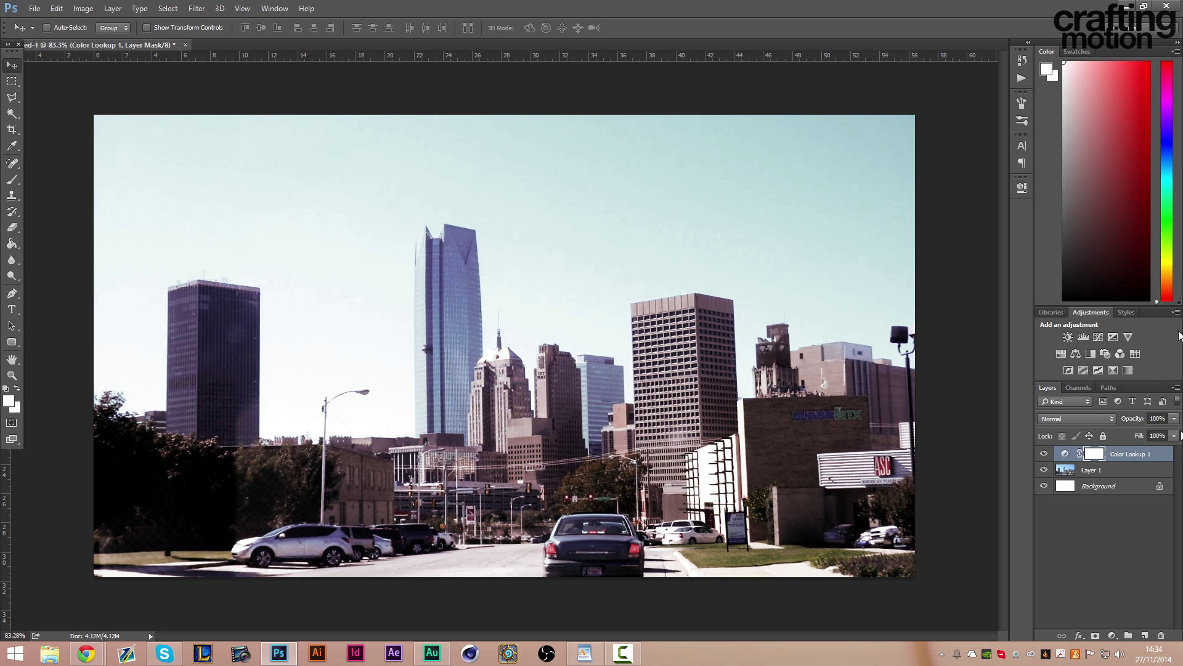
{"action": "left_click", "coordinate": [1175, 312]}
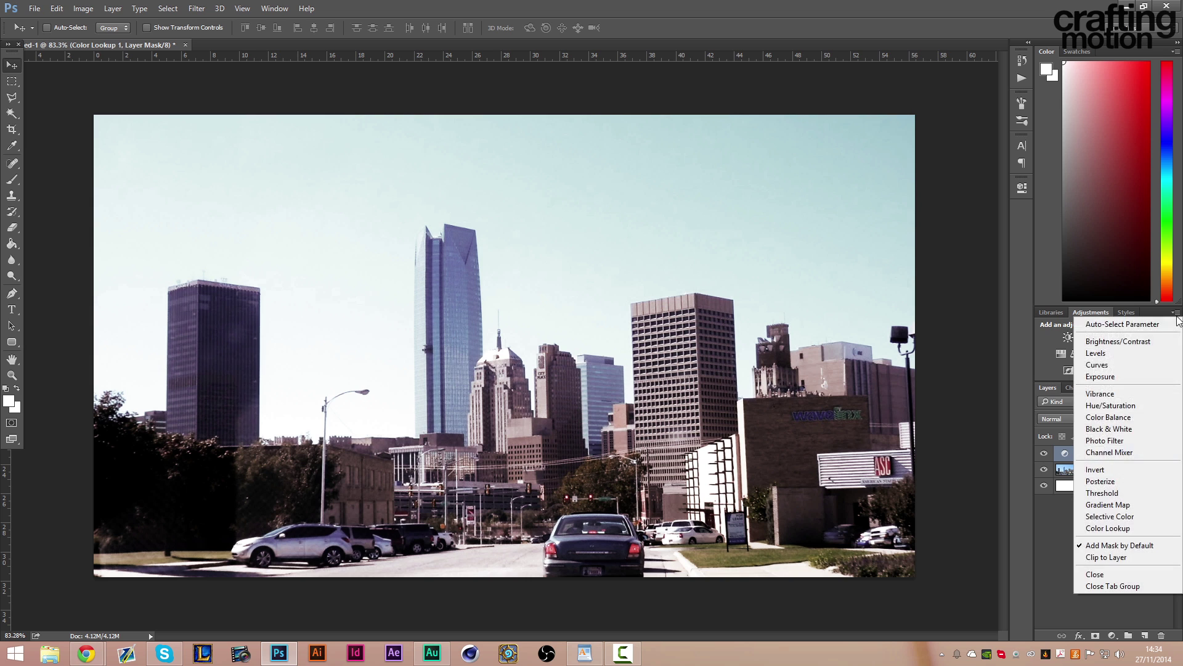
{"action": "left_click", "coordinate": [1149, 533]}
{"action": "left_click", "coordinate": [693, 225]}
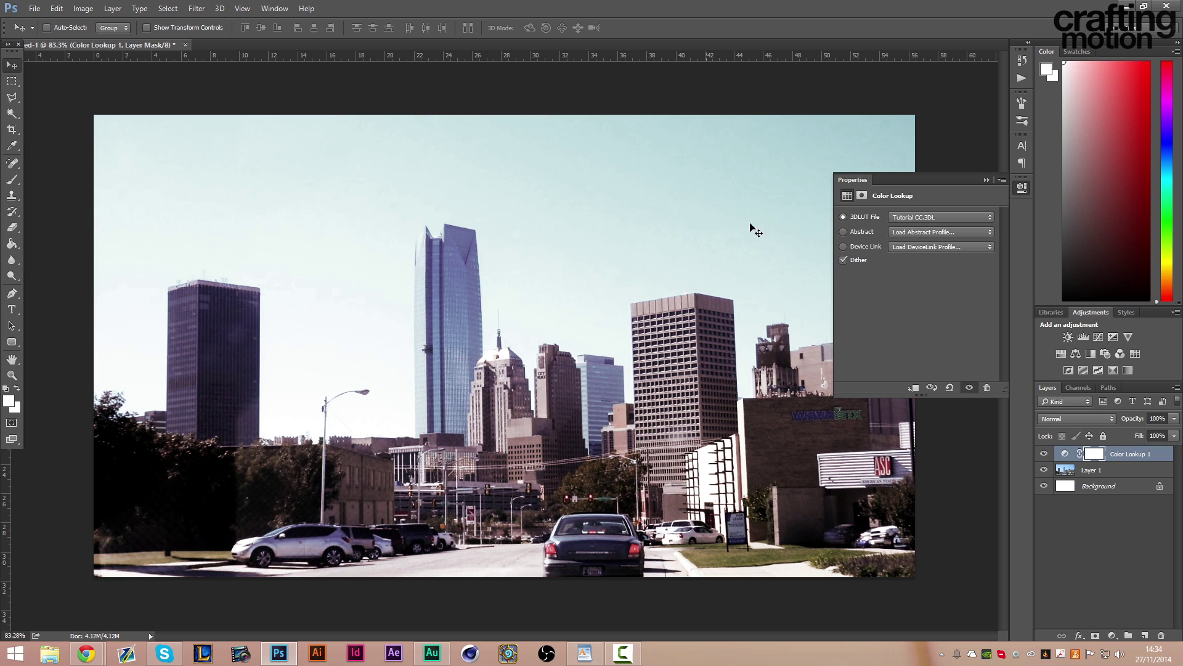
Examine the 3DLUT presets available for the Color Lookup adjustment layer, keeping Tutorial CC.3DL as its lookup file
{"action": "left_click", "coordinate": [842, 216]}
{"action": "left_click", "coordinate": [975, 217]}
{"action": "left_click", "coordinate": [935, 221]}
{"action": "left_click", "coordinate": [935, 232]}
{"action": "left_click", "coordinate": [935, 232]}
{"action": "left_click", "coordinate": [975, 216]}
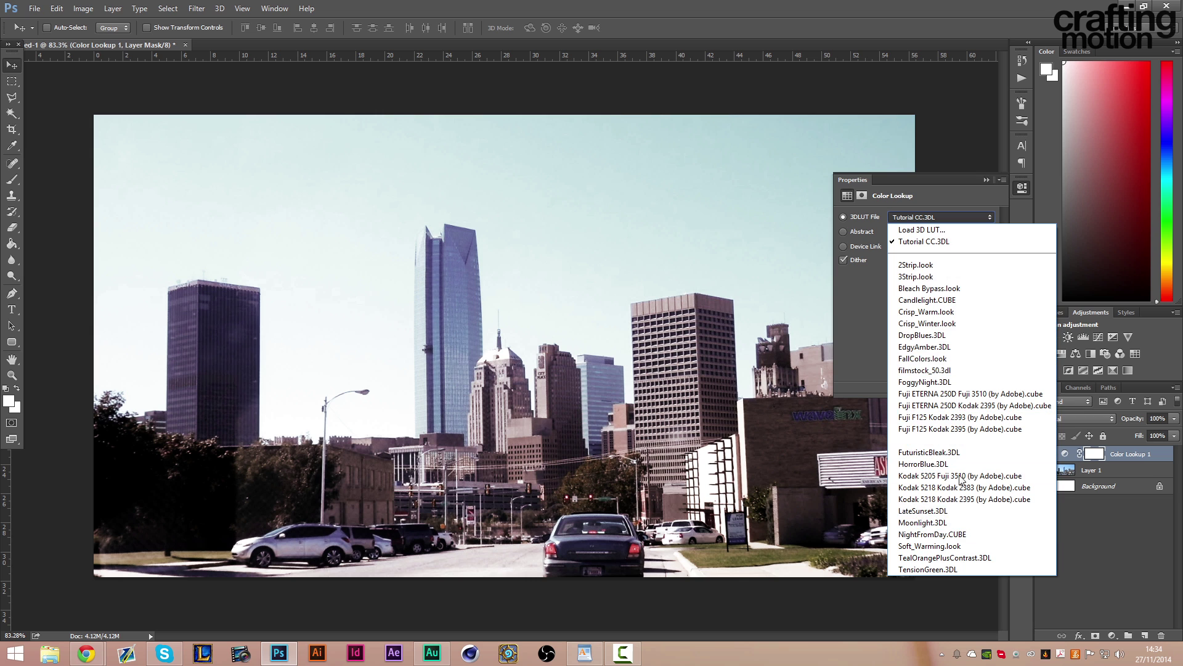
Try the HorrorBlue.3DL preset as the Color Lookup layer's 3DLUT file
{"action": "left_click", "coordinate": [958, 476]}
{"action": "left_click", "coordinate": [1048, 471]}
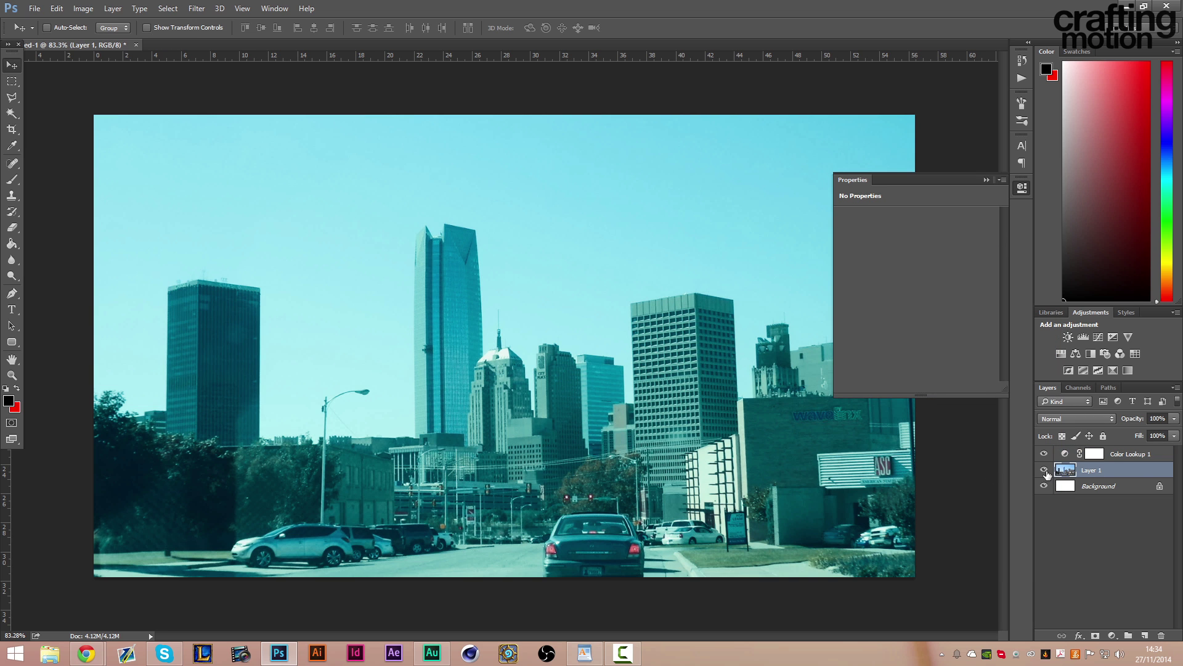
{"action": "left_click", "coordinate": [1045, 471]}
{"action": "key", "text": "ctrl+z"}
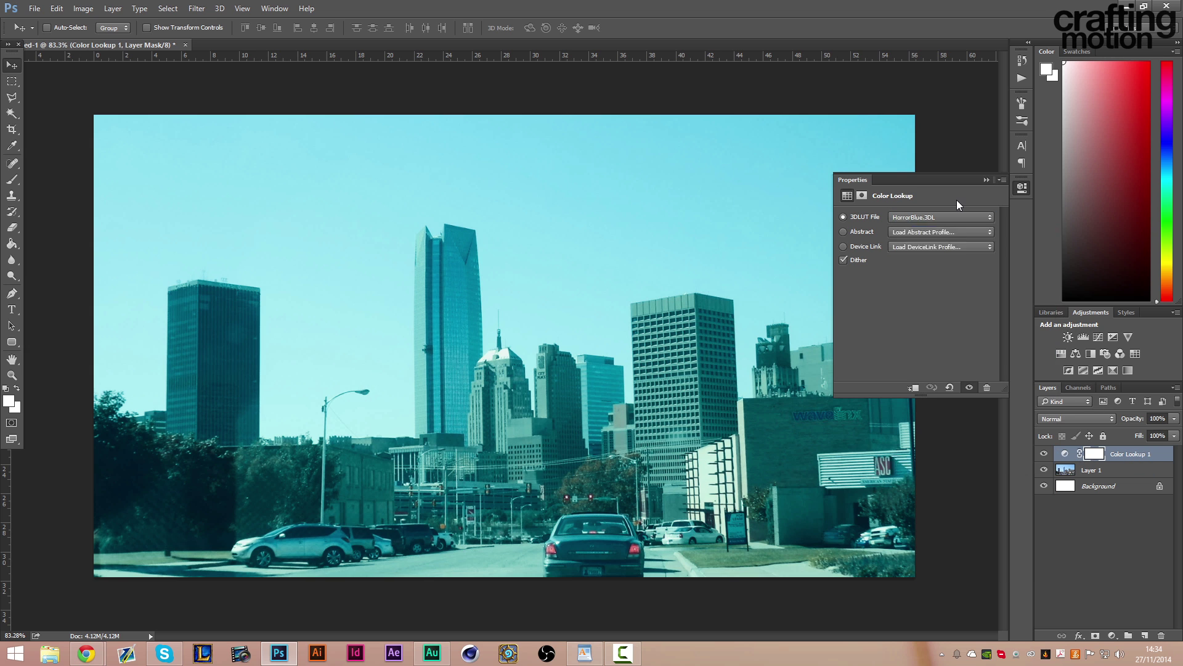
Try the 3DLUT presets Crisp_Winter.look, Soft_Warming.look, Kodak 5218 Kodak 2383 and TensionGreen.3DL on the Color Lookup layer
{"action": "left_click", "coordinate": [956, 216]}
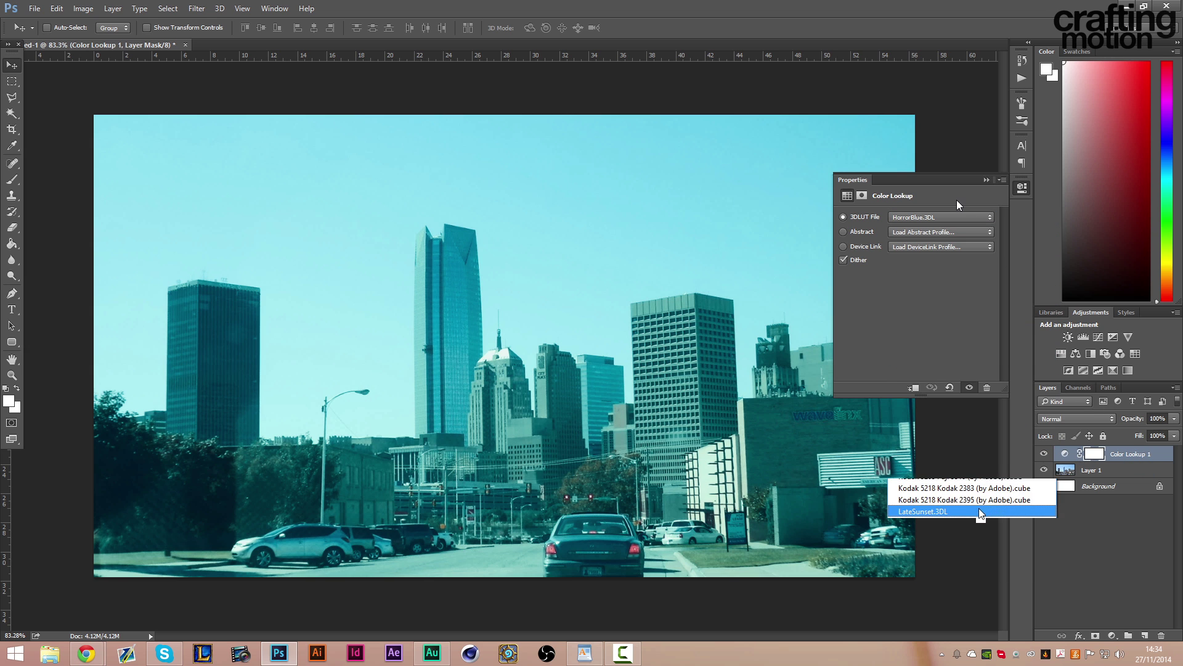
{"action": "left_click", "coordinate": [978, 324]}
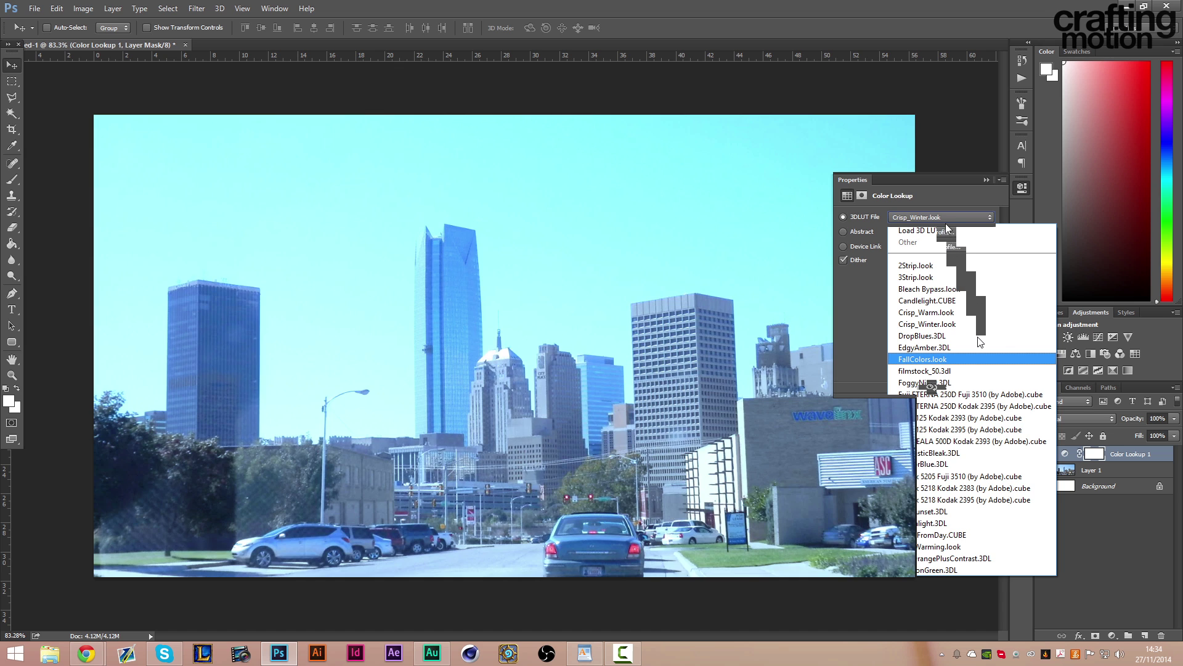
{"action": "left_click", "coordinate": [981, 545]}
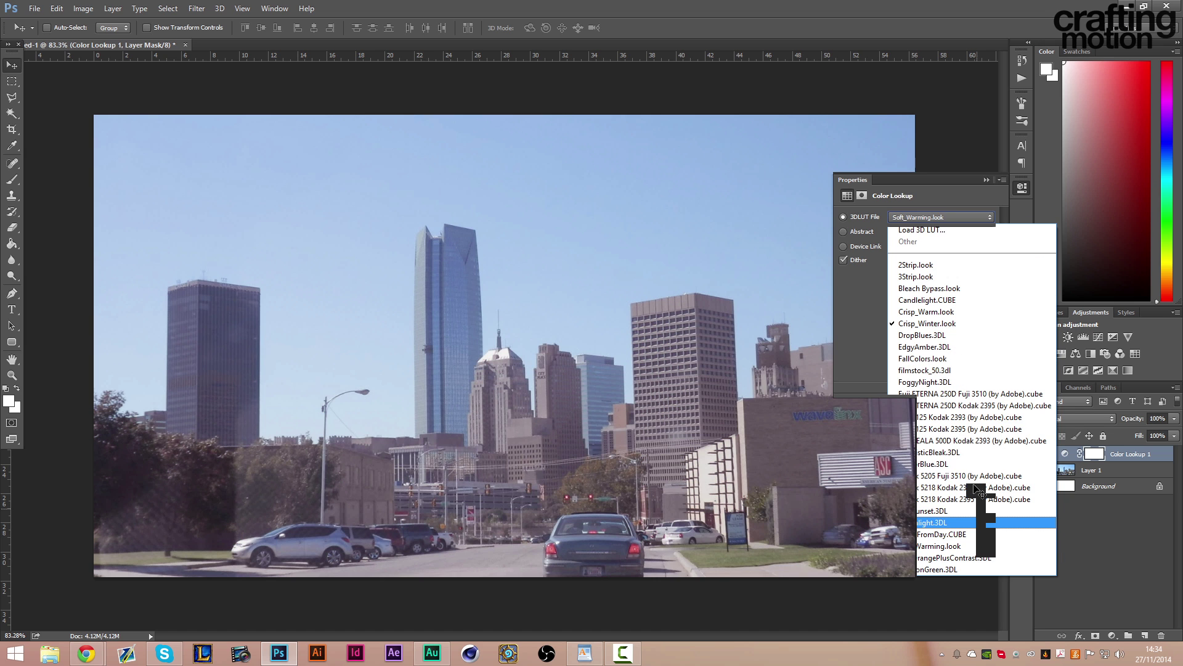
{"action": "left_click", "coordinate": [958, 219]}
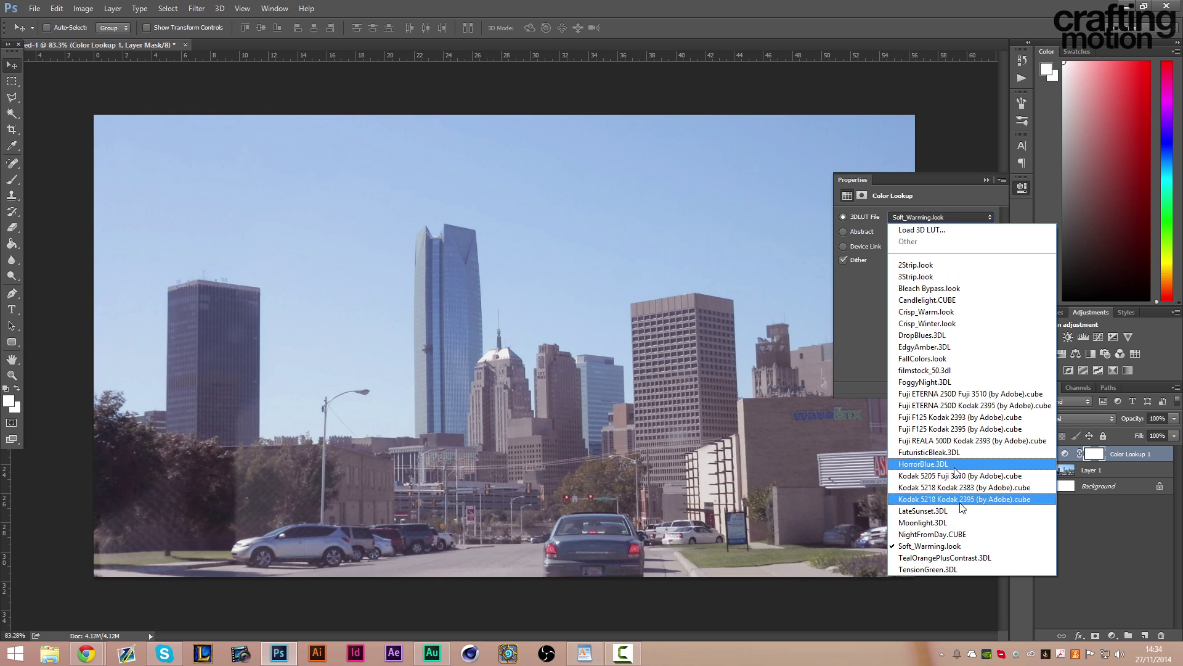
{"action": "left_click", "coordinate": [962, 487]}
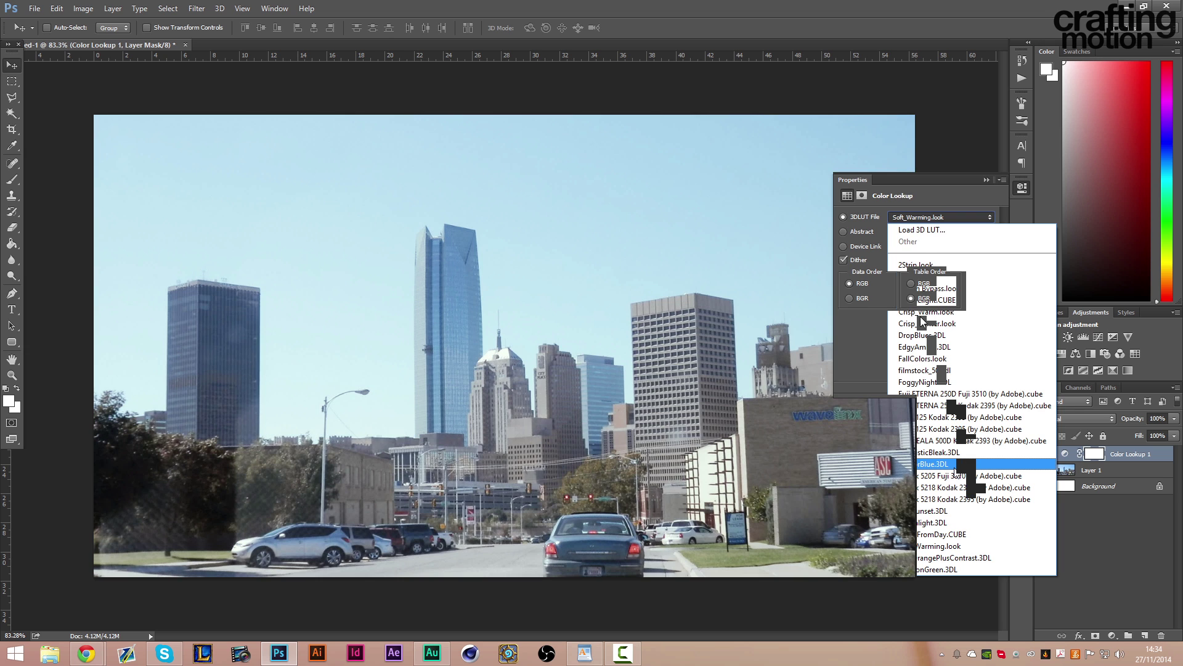
{"action": "left_click", "coordinate": [928, 220]}
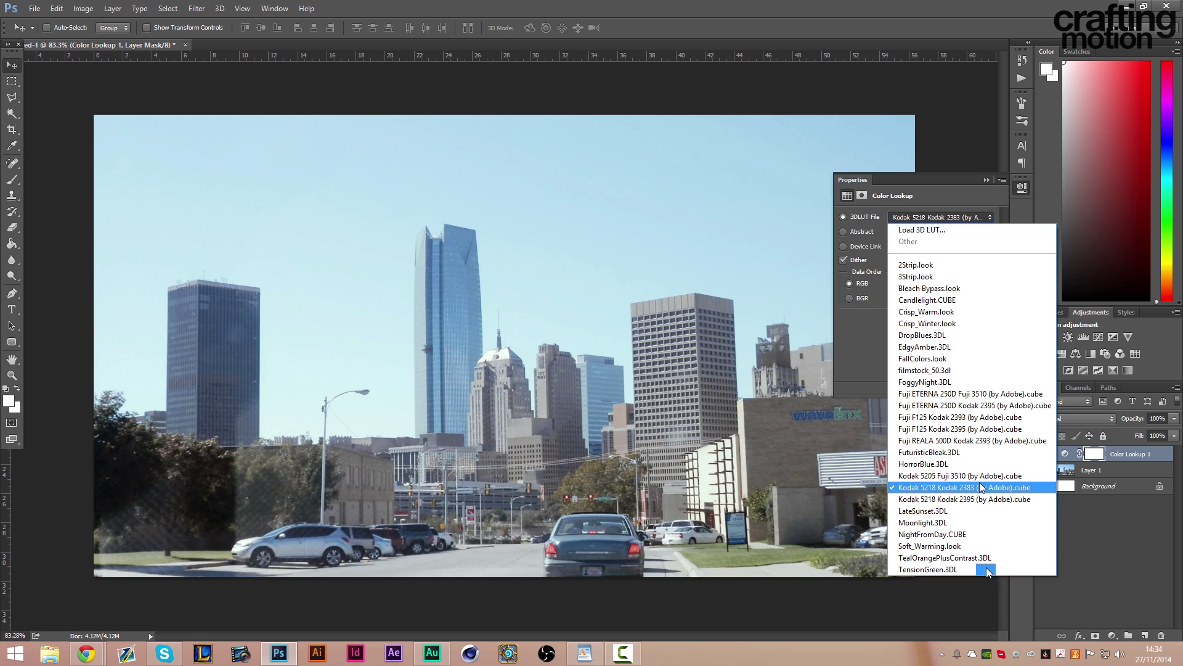
{"action": "left_click", "coordinate": [986, 569]}
Try the Abstract profiles Blacklight Poster, Cobalt-Carmine and Gold-Blue on the Color Lookup layer, ending on Blacklight Poster
{"action": "left_click", "coordinate": [943, 231]}
{"action": "left_click", "coordinate": [924, 279]}
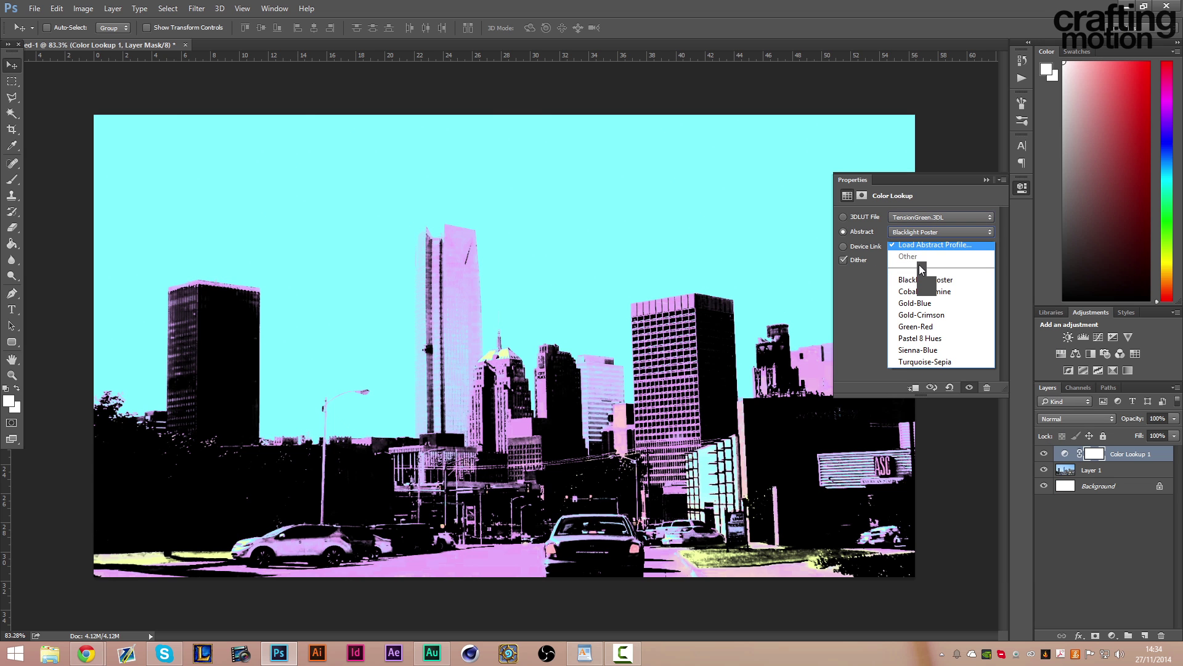
{"action": "left_click", "coordinate": [912, 233]}
{"action": "left_click", "coordinate": [926, 291]}
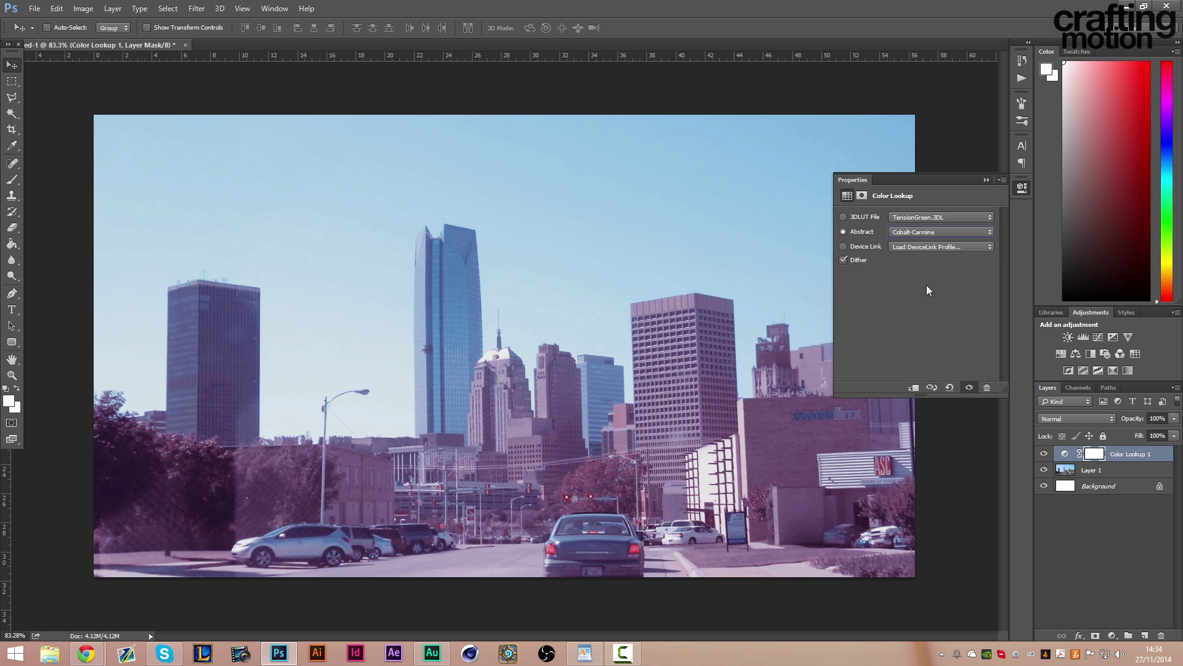
{"action": "left_click", "coordinate": [923, 235]}
{"action": "left_click", "coordinate": [926, 294]}
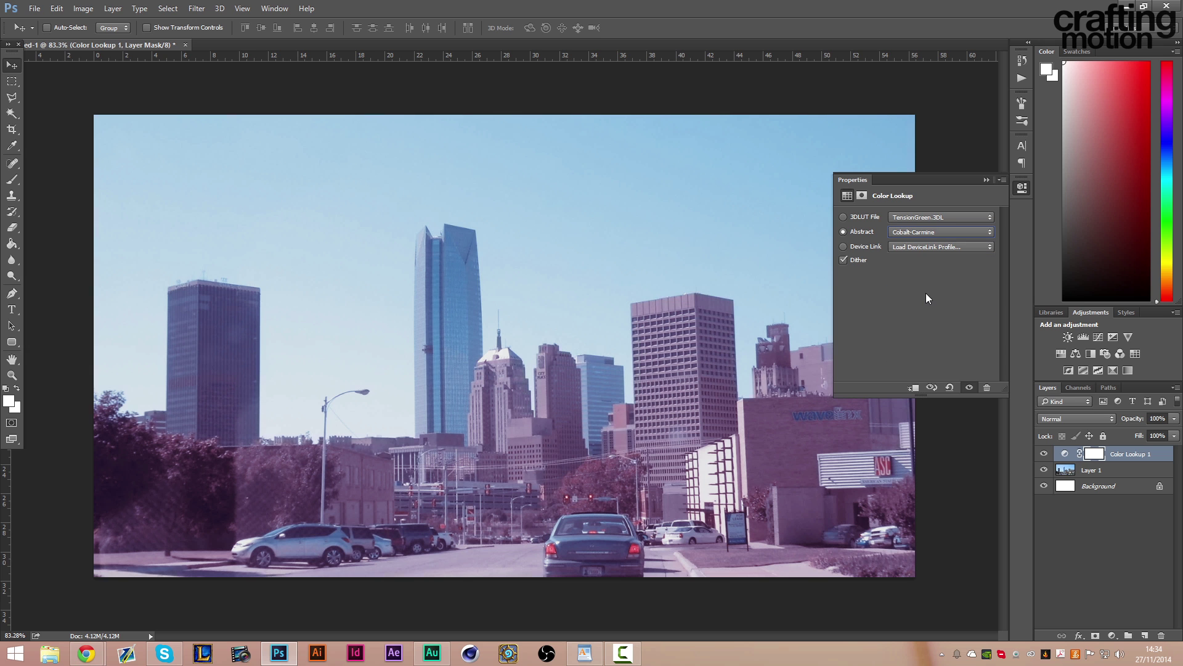
{"action": "left_click", "coordinate": [922, 232]}
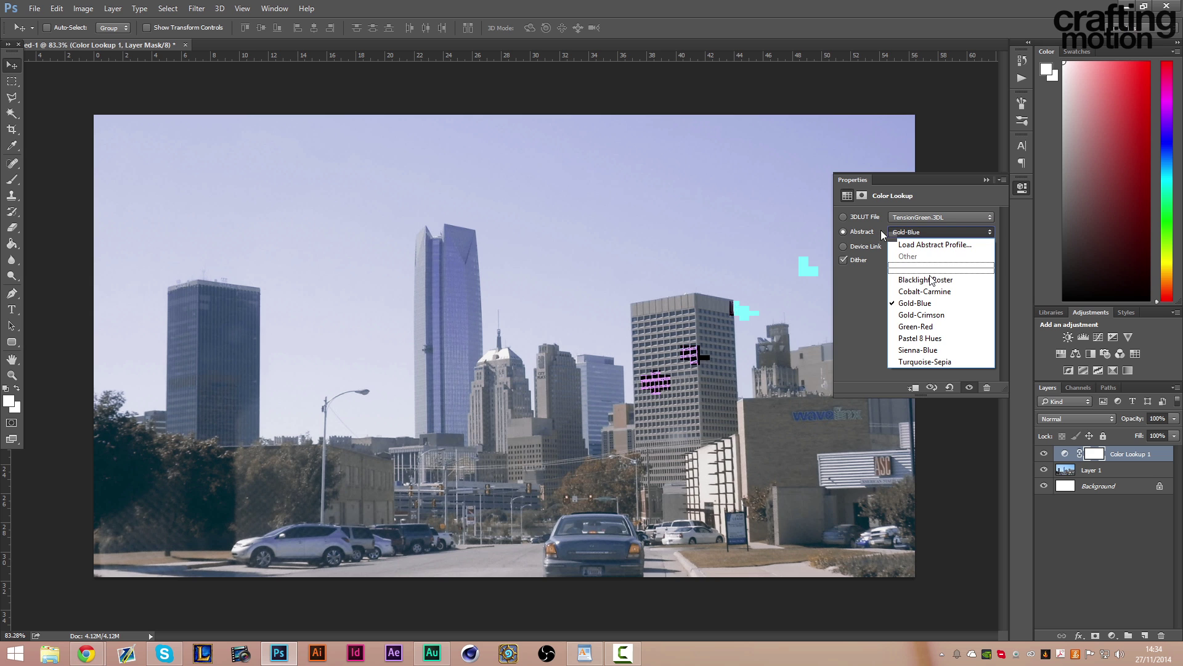
{"action": "left_click", "coordinate": [922, 232]}
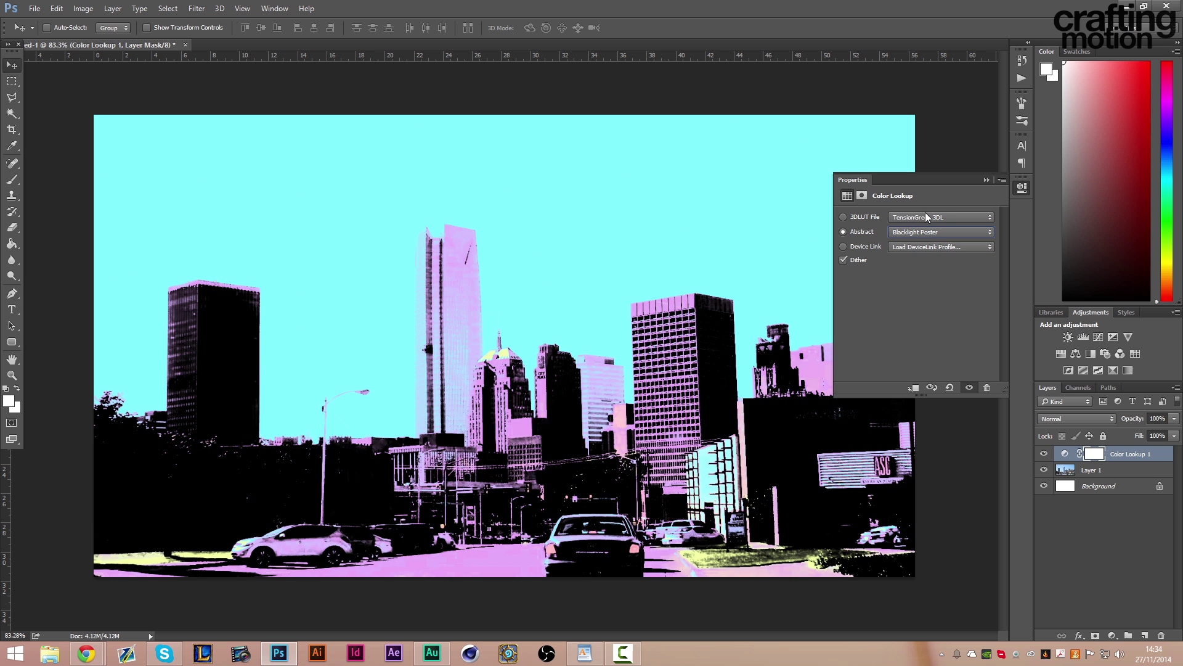
Try the Abstract profiles Turquoise-Sepia, Sienna-Blue and Gold-Crimson on the Color Lookup layer
{"action": "left_click", "coordinate": [938, 233]}
{"action": "left_click", "coordinate": [927, 364]}
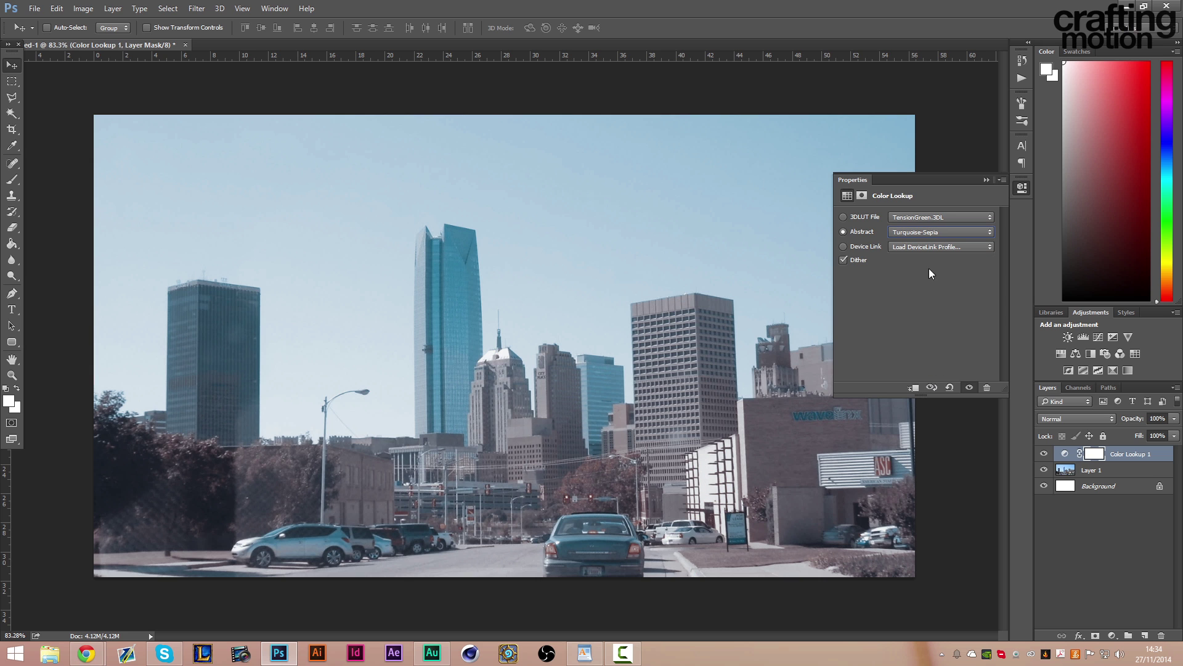
{"action": "left_click", "coordinate": [927, 234]}
{"action": "left_click", "coordinate": [932, 350]}
{"action": "left_click", "coordinate": [938, 233]}
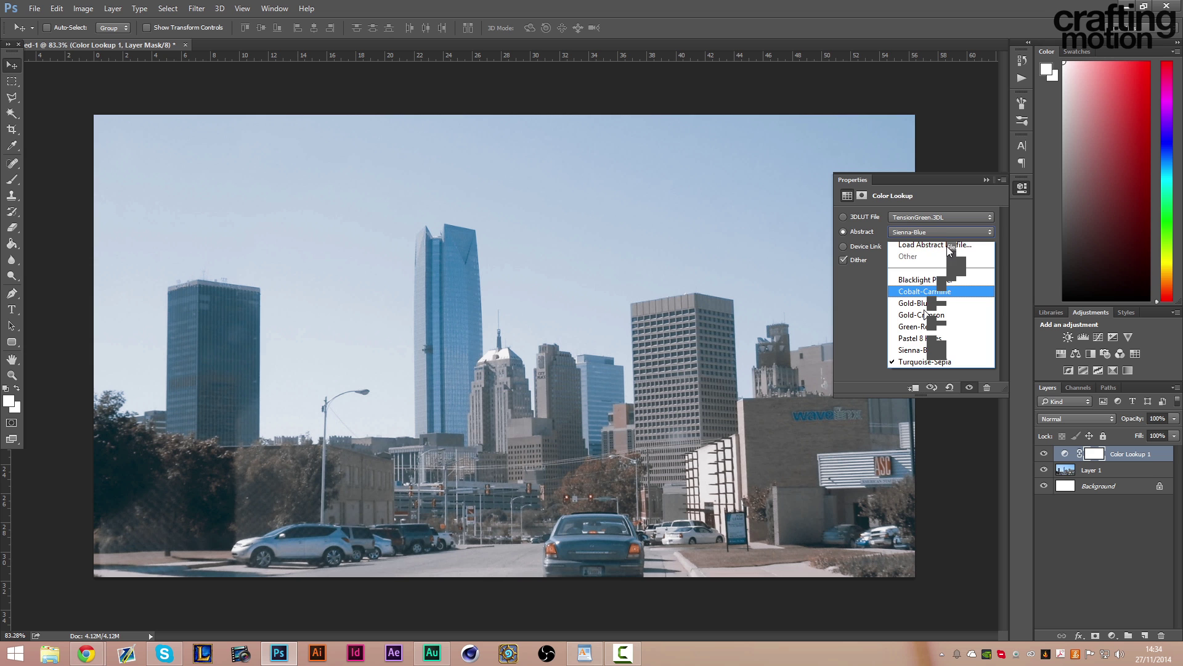
{"action": "left_click", "coordinate": [921, 314]}
{"action": "left_click", "coordinate": [913, 233]}
Switch the Color Lookup adjustment to Device Link and try the Smokey and RedBlueYellow profiles
{"action": "left_click", "coordinate": [845, 244]}
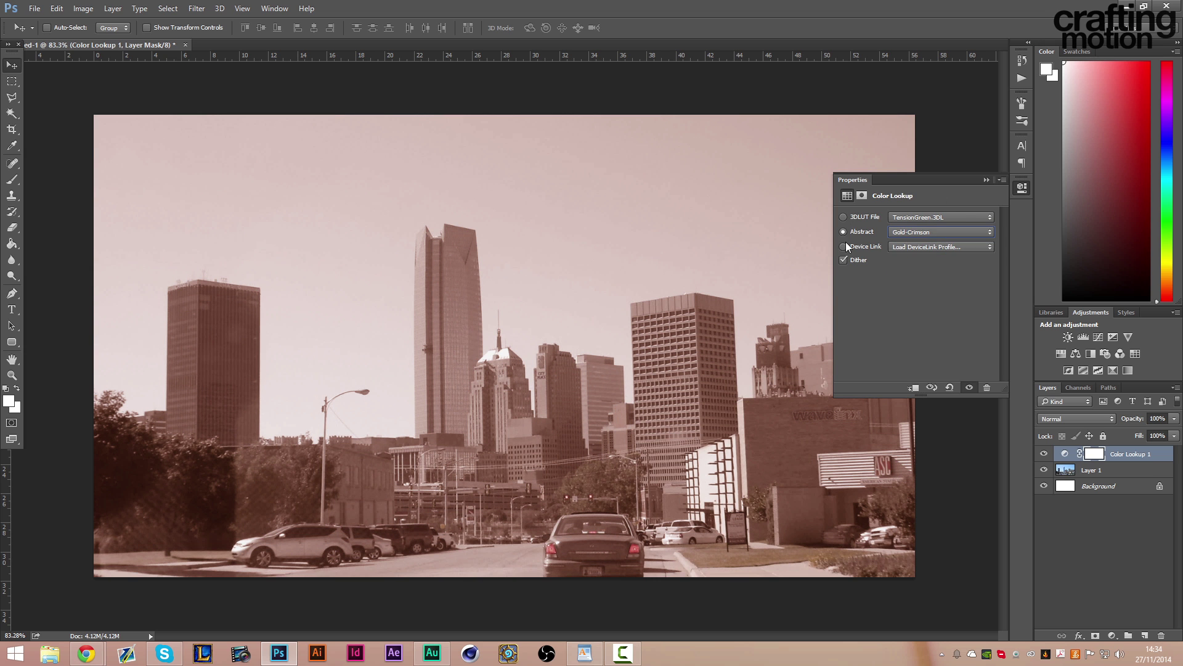
{"action": "key", "text": "Escape"}
{"action": "left_click", "coordinate": [949, 247]}
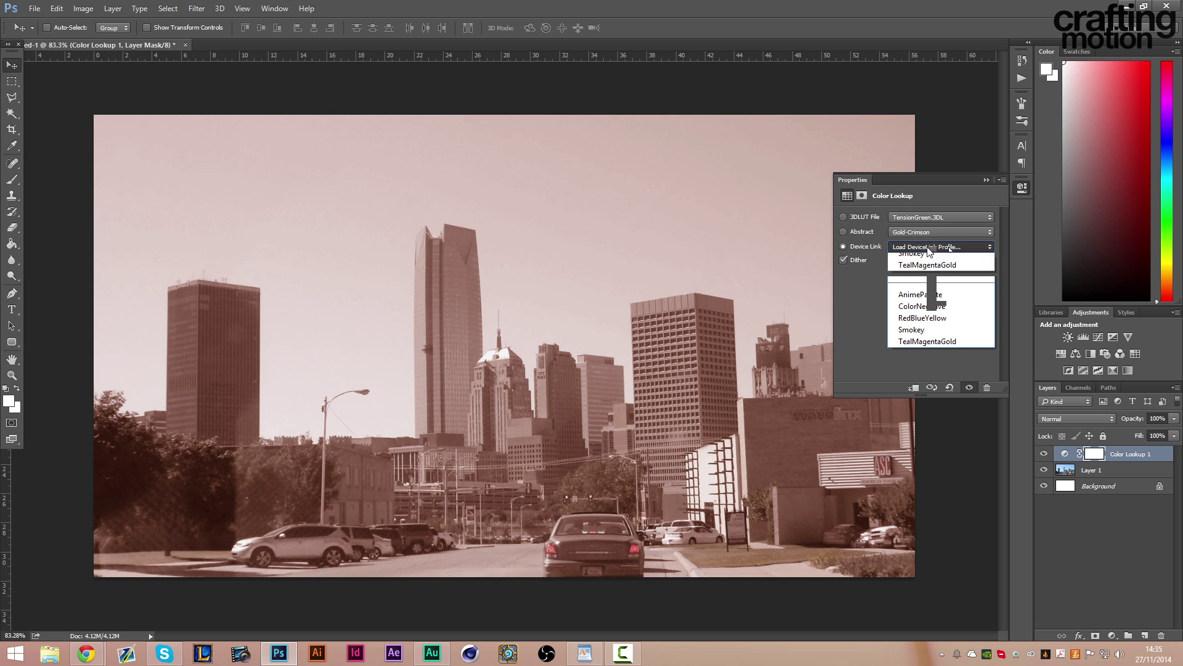
{"action": "left_click", "coordinate": [934, 329]}
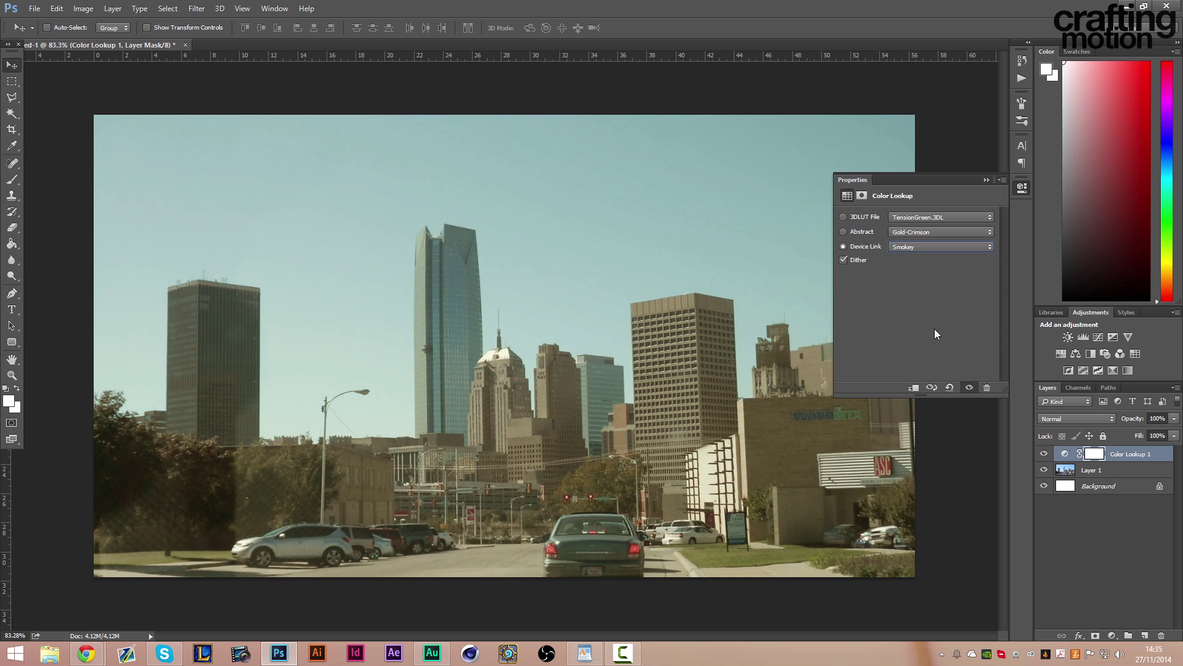
{"action": "left_click", "coordinate": [924, 246]}
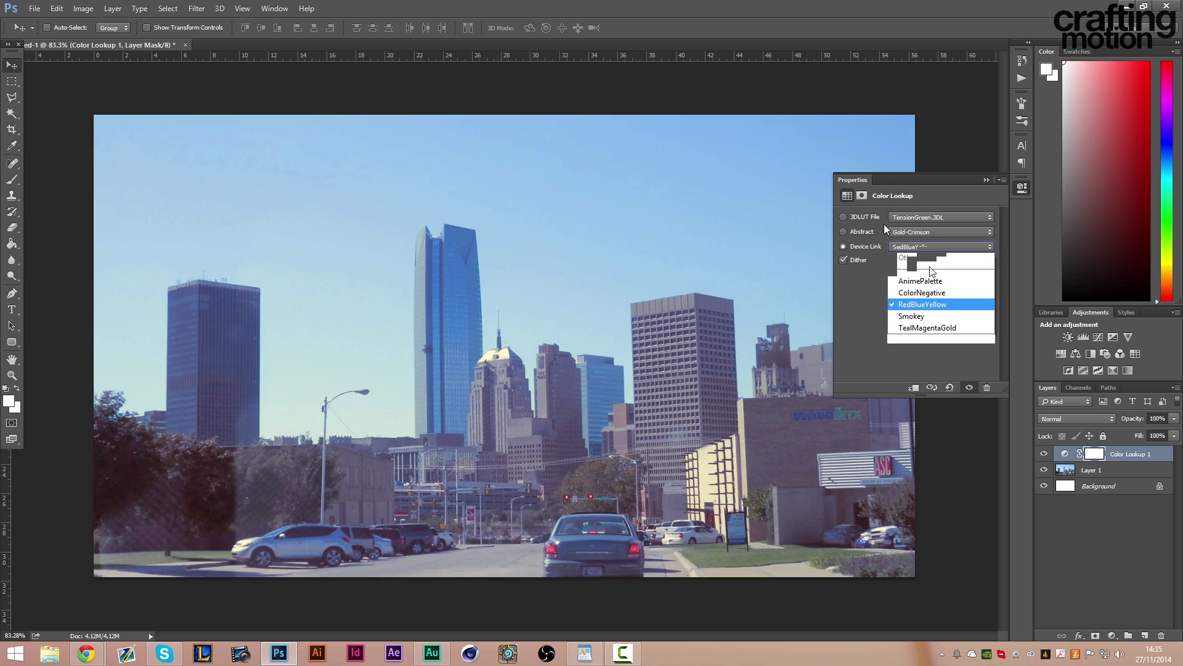
{"action": "left_click", "coordinate": [865, 235]}
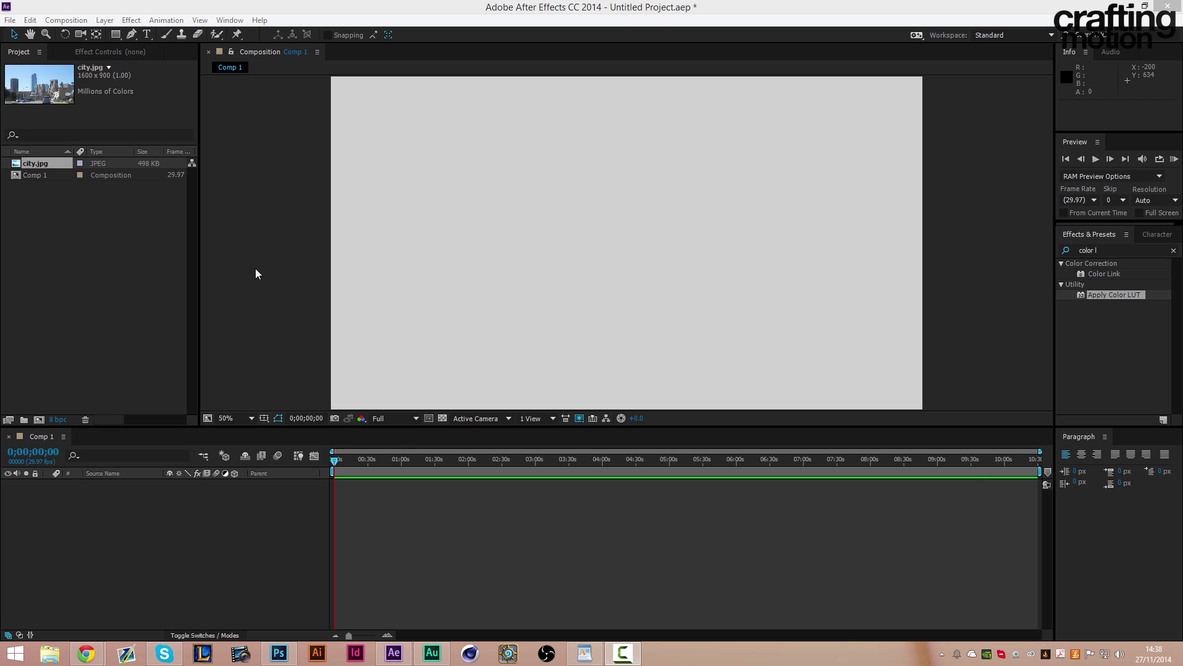
Switch to Photoshop, toggle the Color Lookup 1 layer's visibility to compare the city photo, and return to After Effects
{"action": "left_click", "coordinate": [124, 240]}
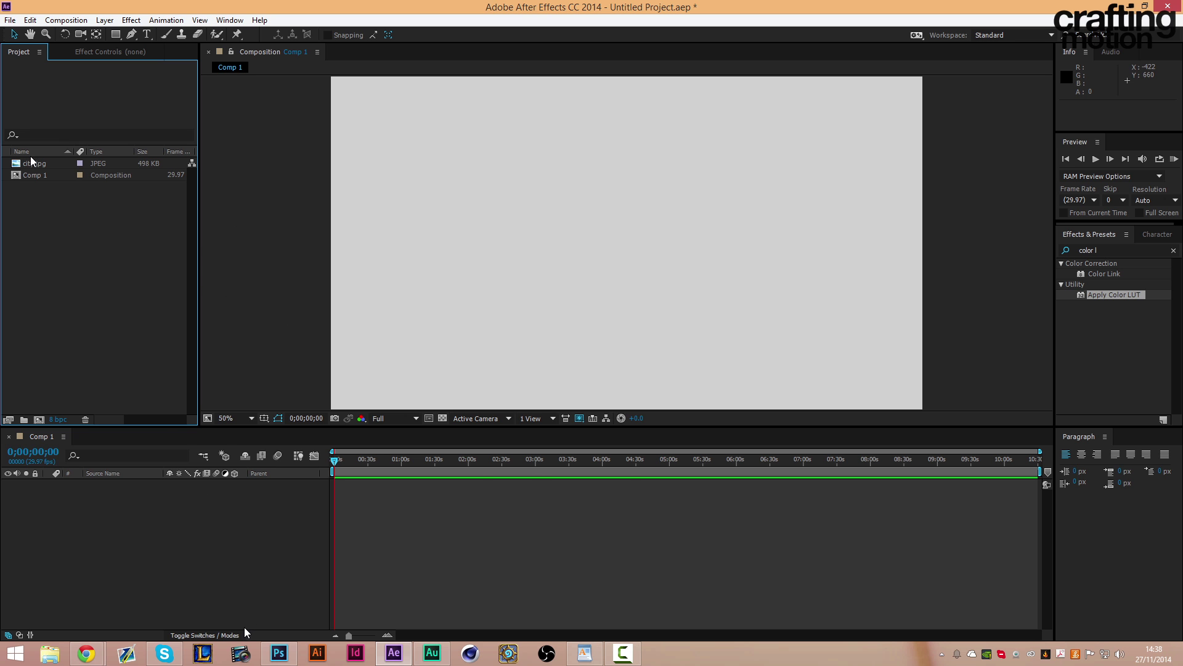
{"action": "left_click", "coordinate": [284, 652]}
{"action": "left_click", "coordinate": [1043, 454]}
{"action": "left_click", "coordinate": [1043, 454]}
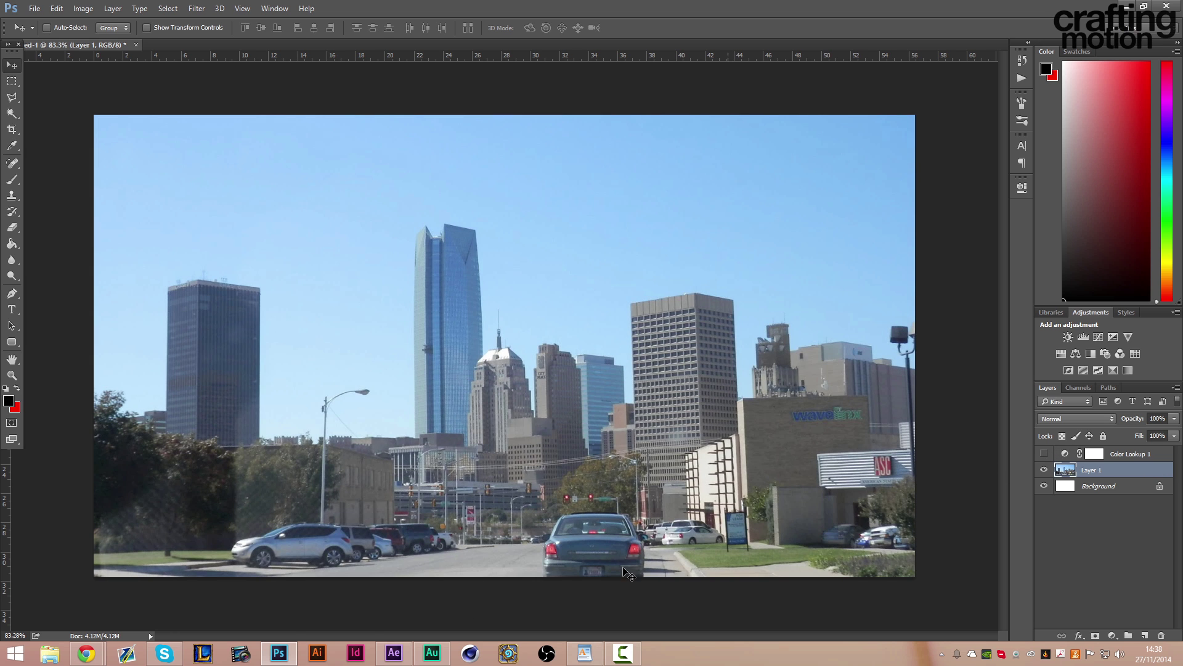
{"action": "left_click", "coordinate": [286, 652]}
Place city.jpg in Comp 1 at 122% scale and scrub through the timeline to preview it
{"action": "left_click", "coordinate": [36, 161]}
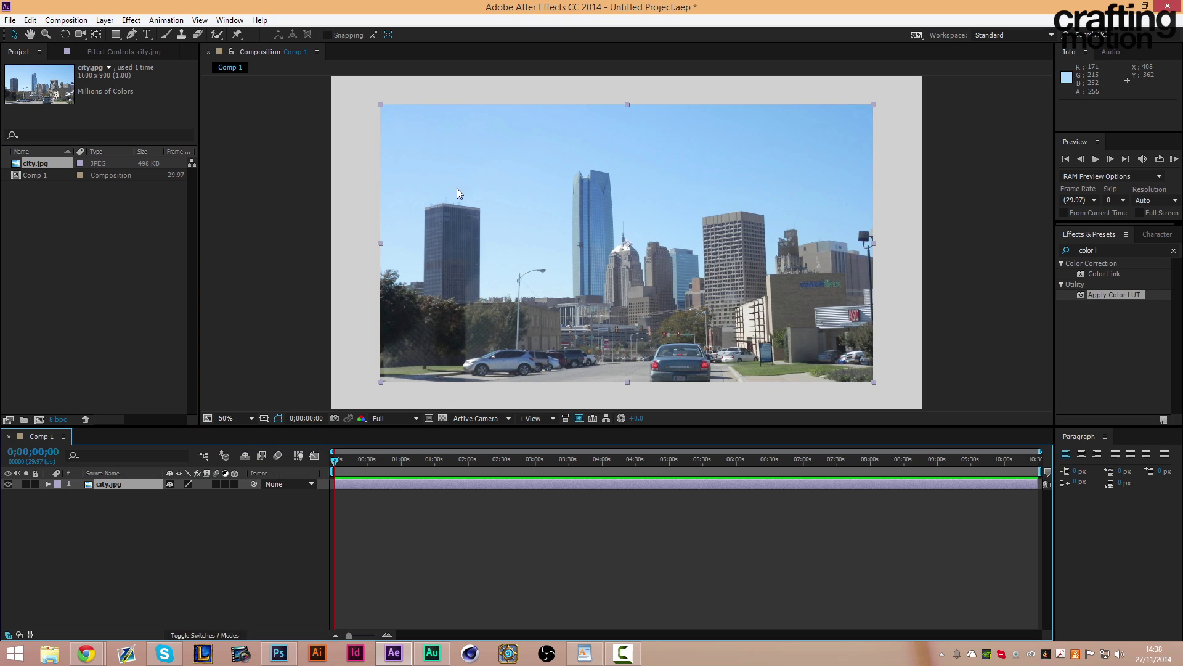
{"action": "key", "text": "s"}
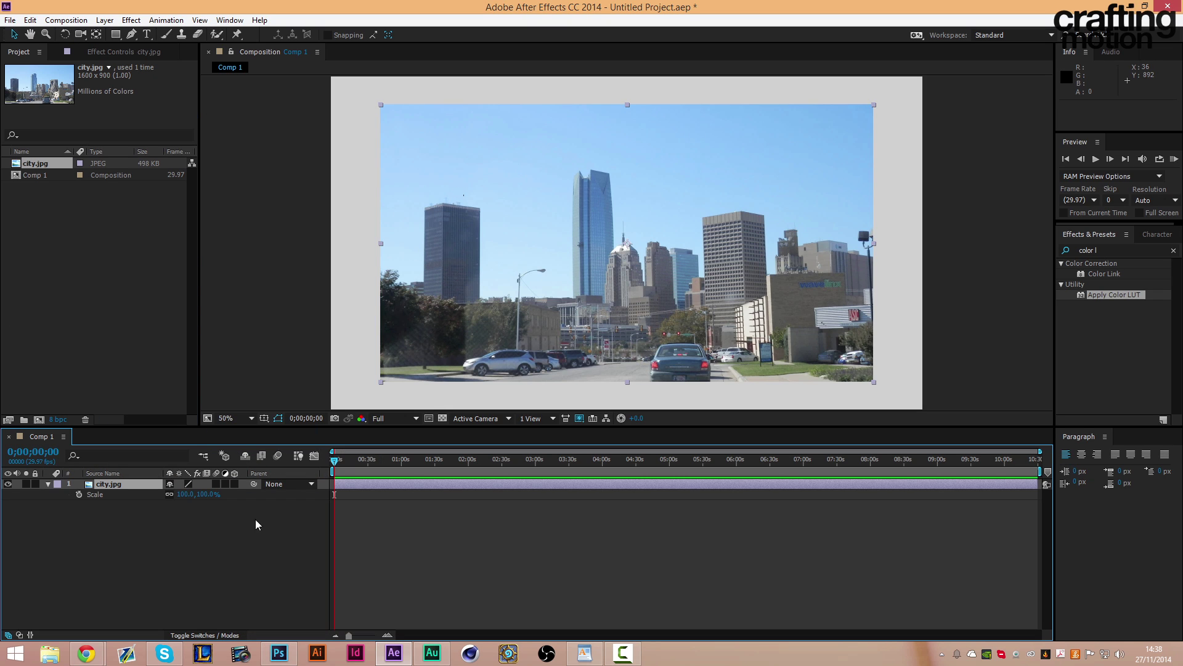
{"action": "left_click_drag", "start_coordinate": [184, 495], "coordinate": [192, 497]}
{"action": "left_click_drag", "start_coordinate": [191, 496], "coordinate": [198, 497]}
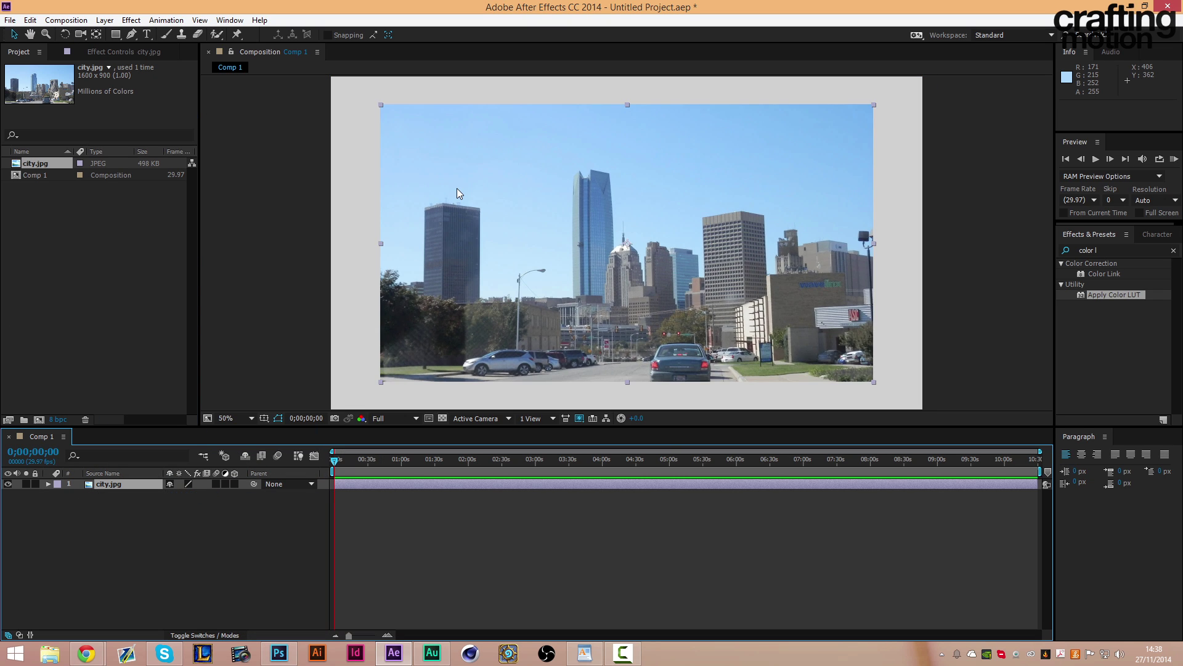
{"action": "left_click", "coordinate": [170, 547]}
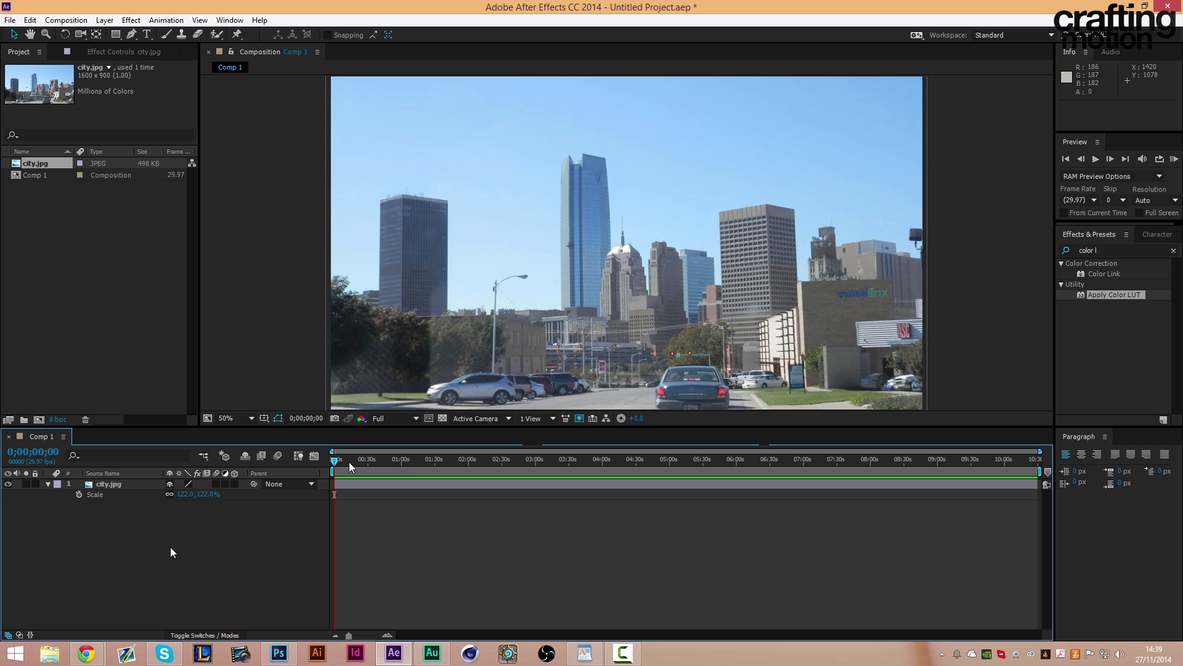
{"action": "left_click_drag", "start_coordinate": [335, 460], "coordinate": [681, 479]}
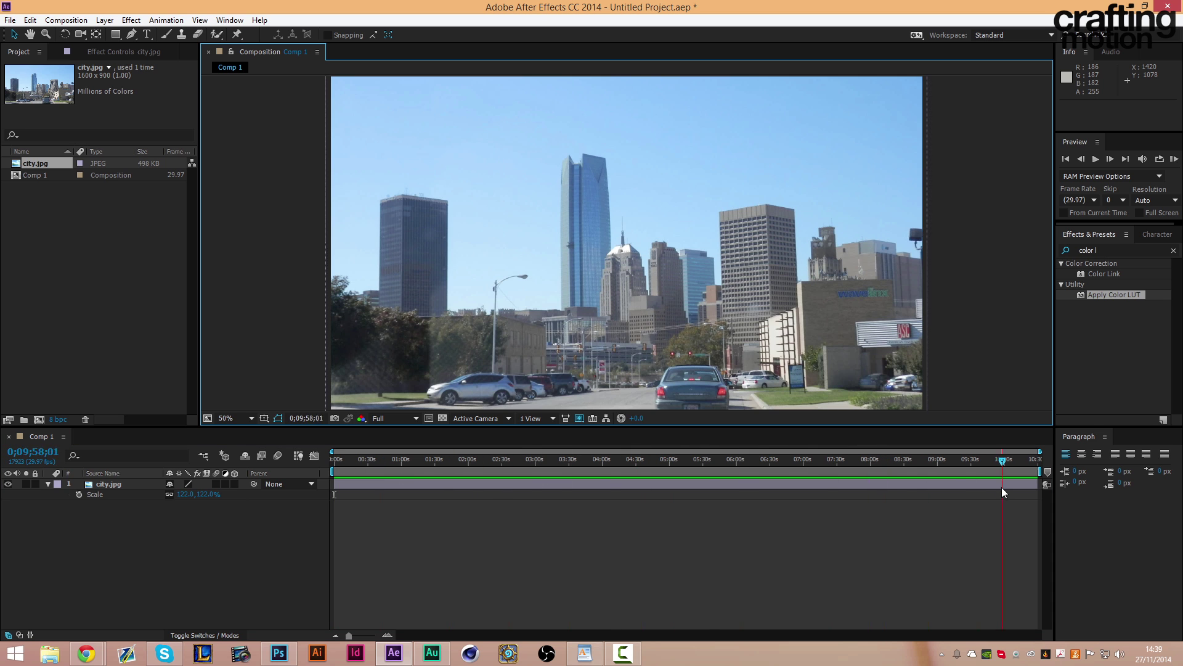
{"action": "left_click_drag", "start_coordinate": [417, 476], "coordinate": [265, 474]}
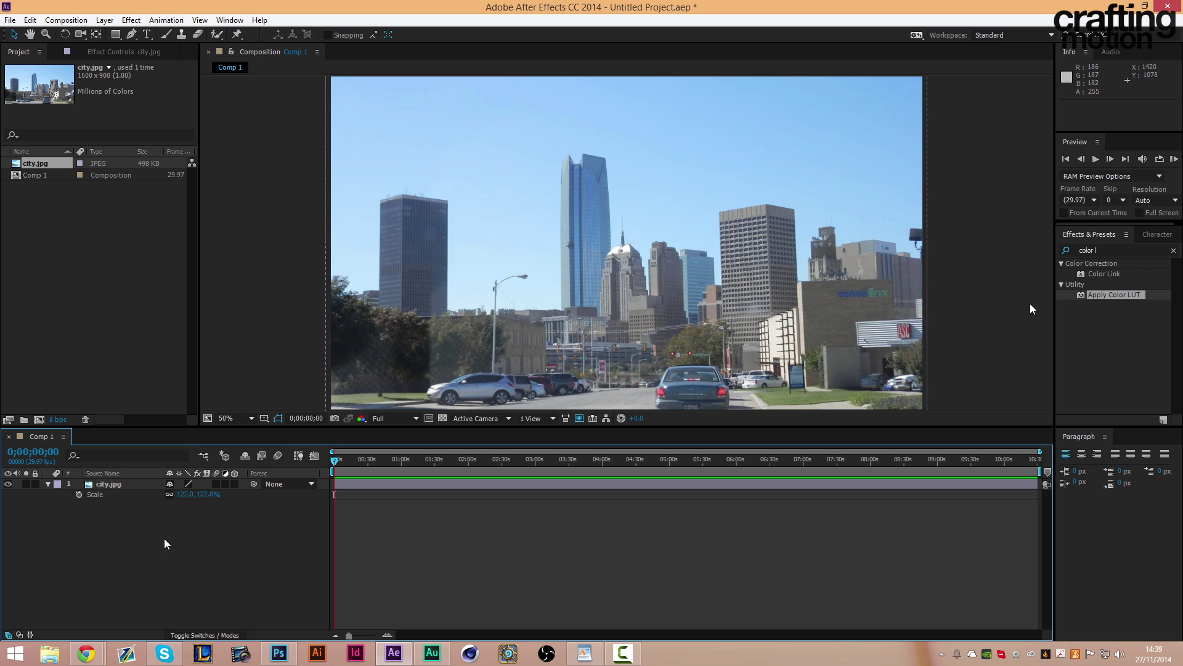
Search the effects for "color lut" and add the Apply Color LUT effect to the city.jpg layer
{"action": "left_click", "coordinate": [1121, 249]}
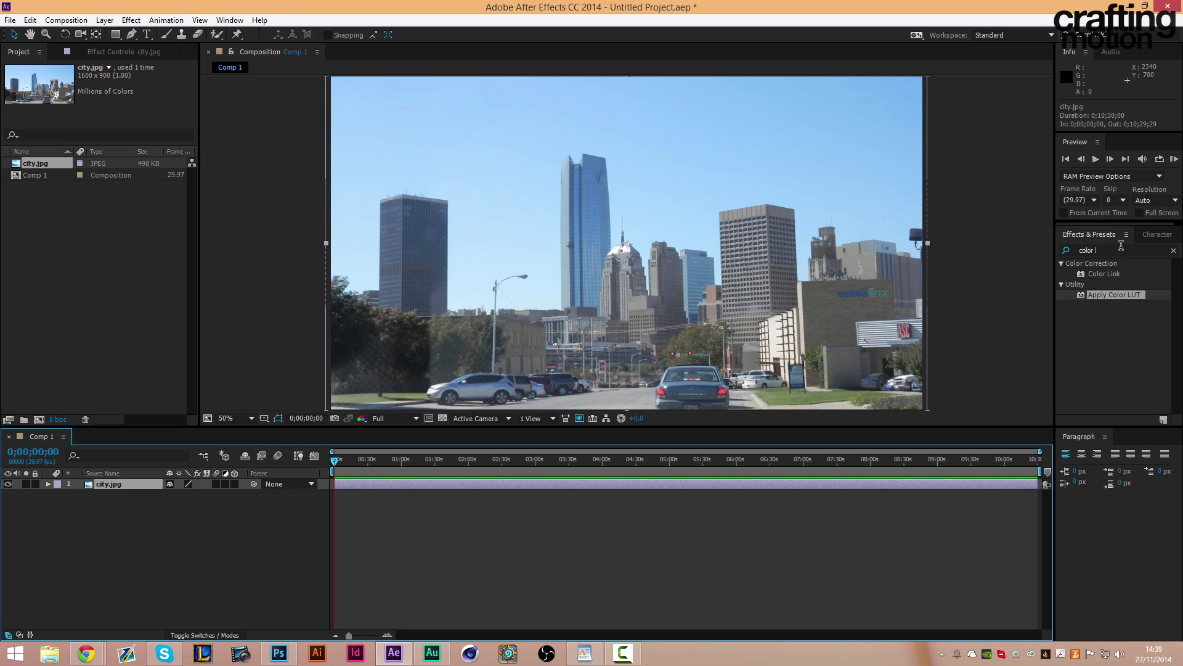
{"action": "left_click", "coordinate": [163, 602]}
{"action": "left_click", "coordinate": [1174, 250]}
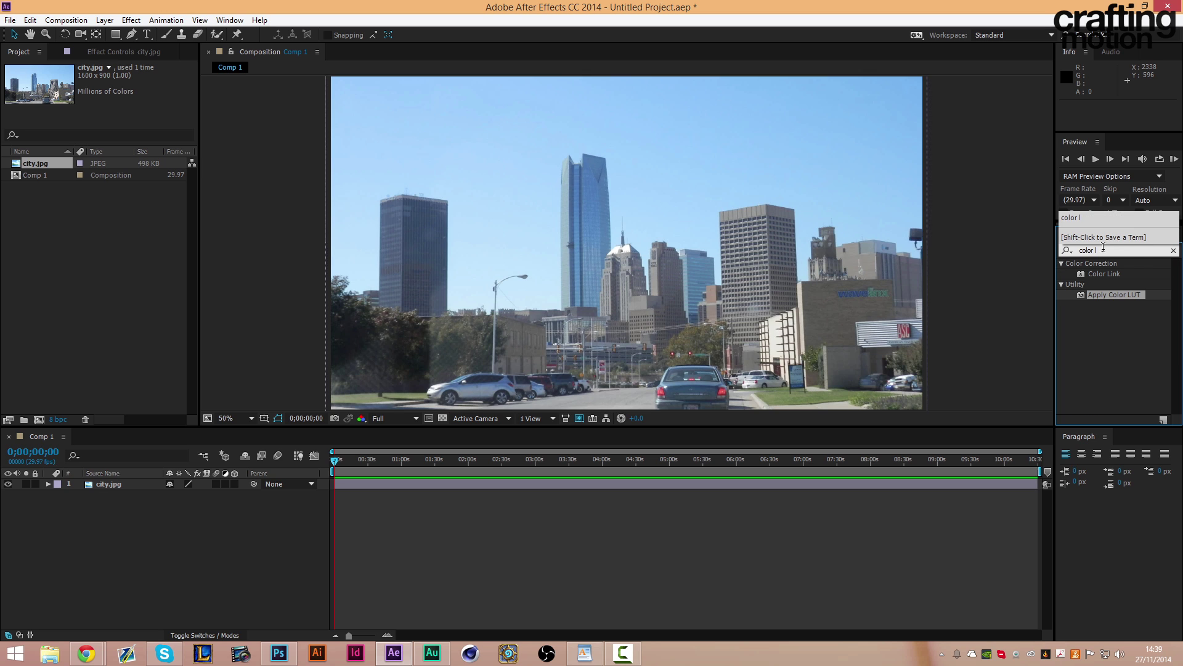
{"action": "type", "text": "ut"}
{"action": "left_click_drag", "start_coordinate": [1114, 274], "coordinate": [127, 487]}
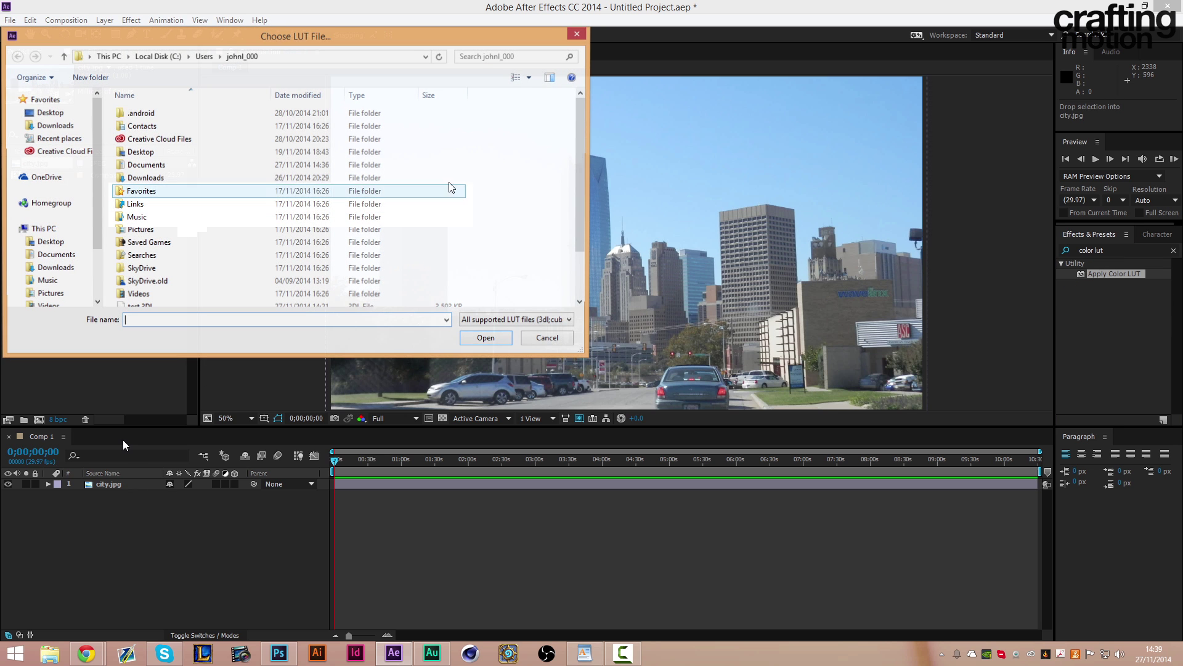
Load Tutorial CC.3DL as the effect's LUT file and scrub through Comp 1 to preview the graded photo
{"action": "left_click_drag", "start_coordinate": [582, 154], "coordinate": [583, 170]}
{"action": "scroll", "coordinate": [582, 194], "scroll_direction": "down", "scroll_amount": 1}
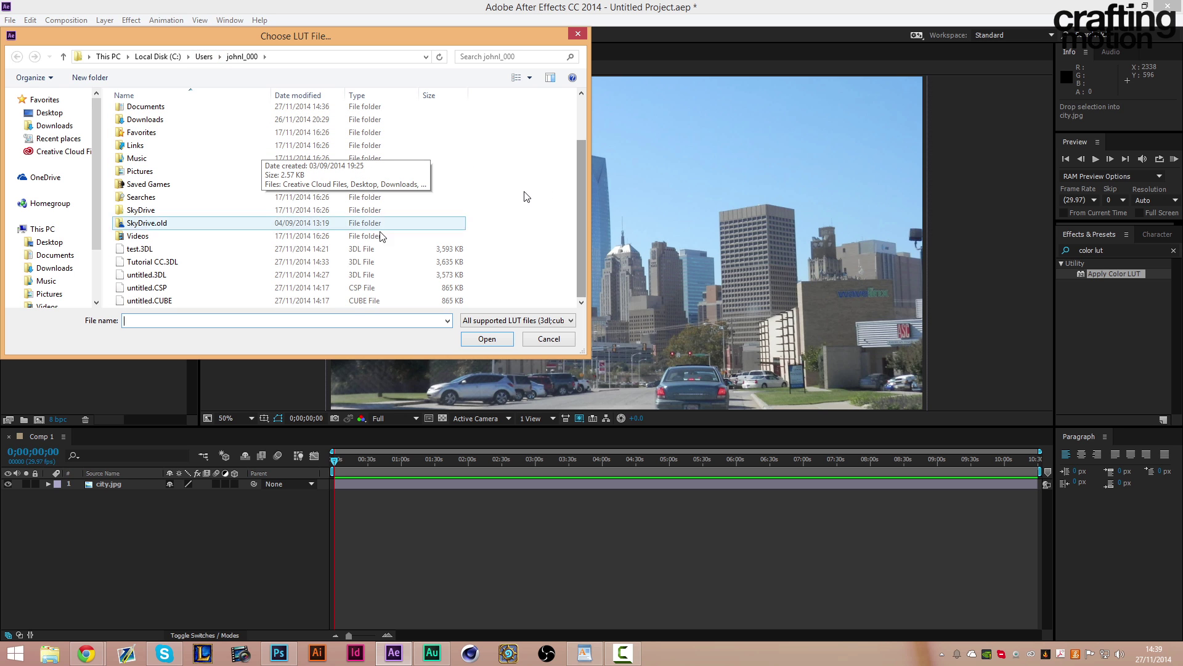
{"action": "left_click", "coordinate": [296, 261]}
{"action": "left_click", "coordinate": [487, 339]}
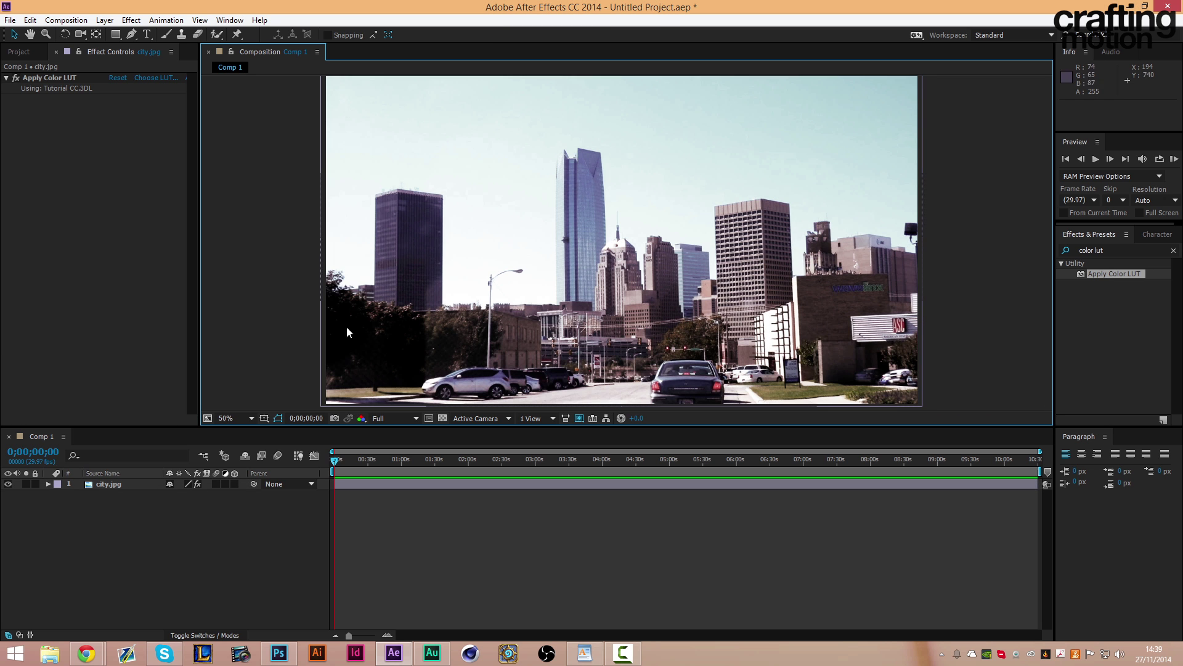
{"action": "left_click_drag", "start_coordinate": [335, 459], "coordinate": [93, 493]}
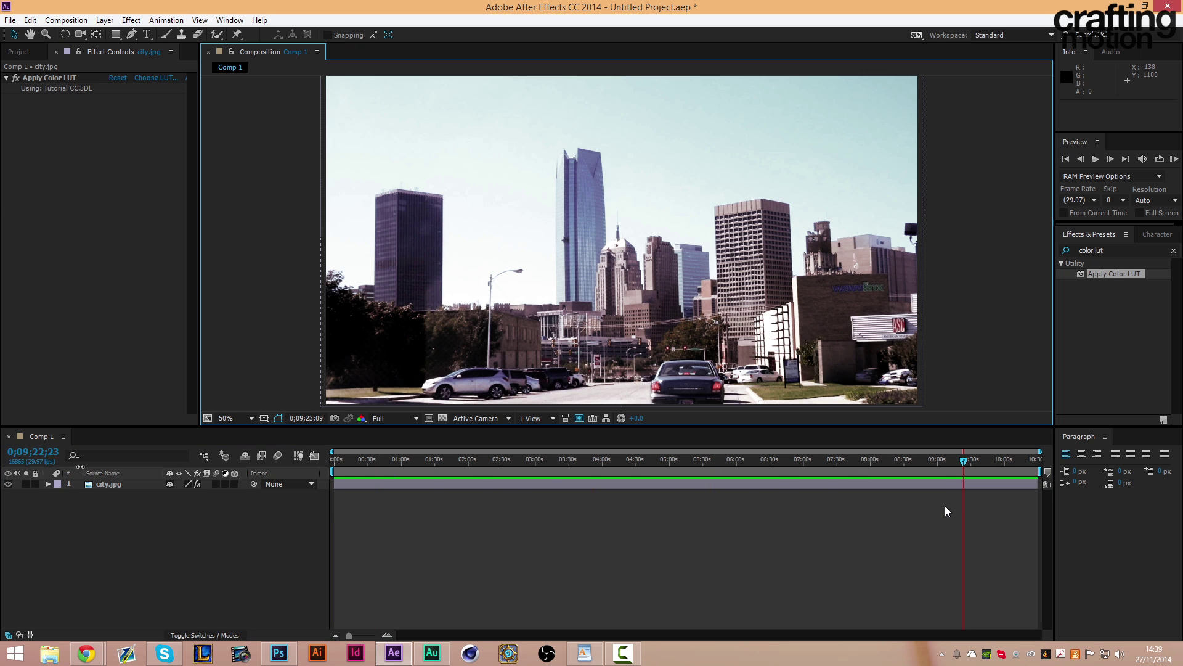
{"action": "left_click_drag", "start_coordinate": [945, 511], "coordinate": [217, 465]}
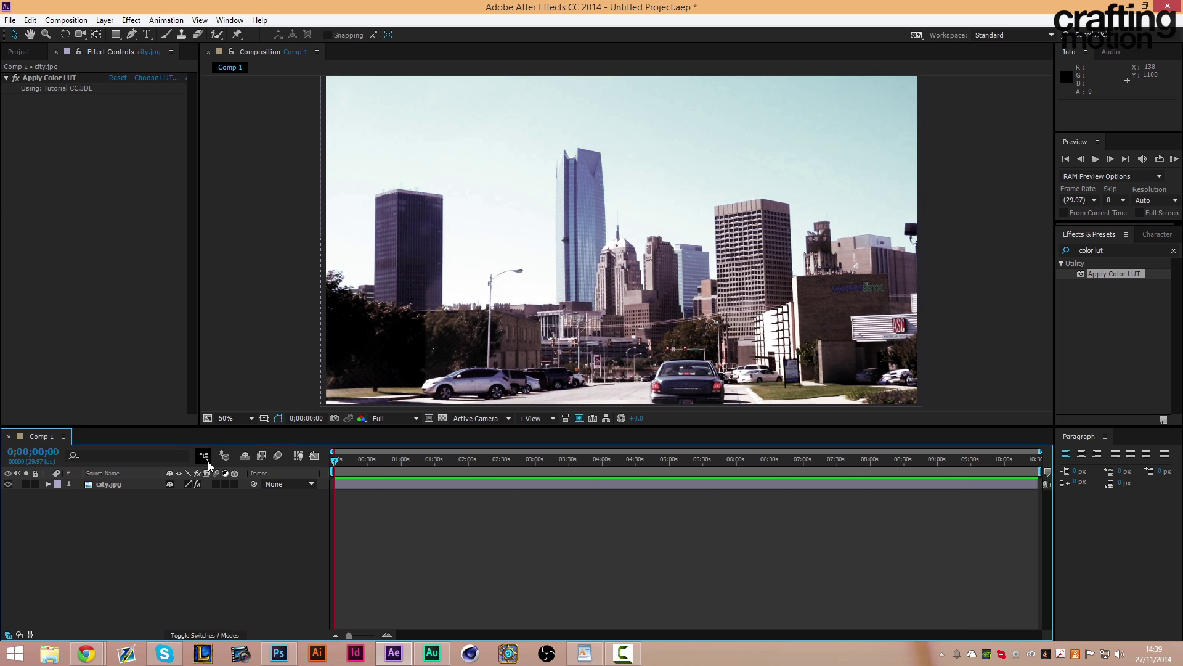